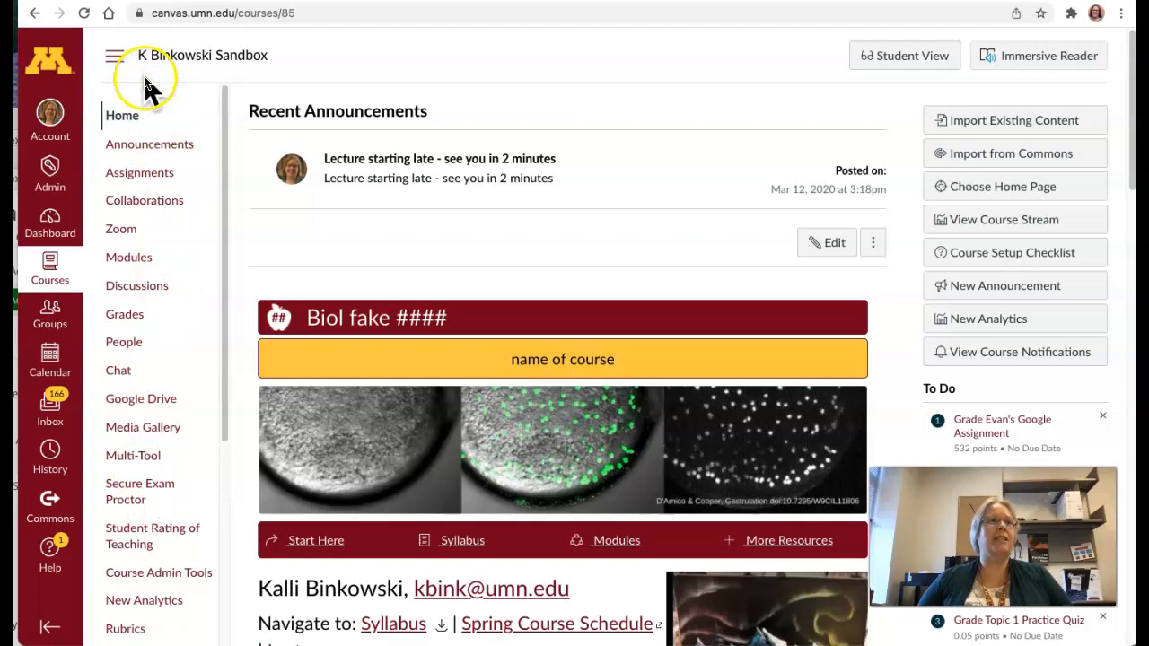
Open the course's Assignments page
left_click(130, 182)
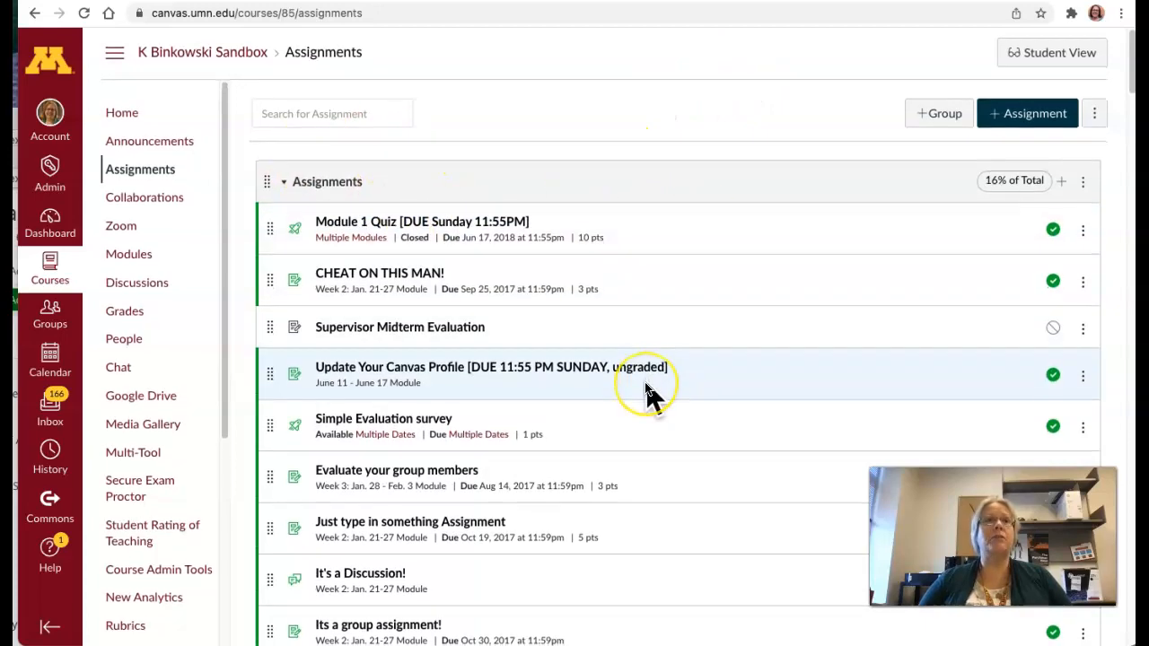
scroll(649, 397, "down", 3)
scroll(649, 397, "down", 20)
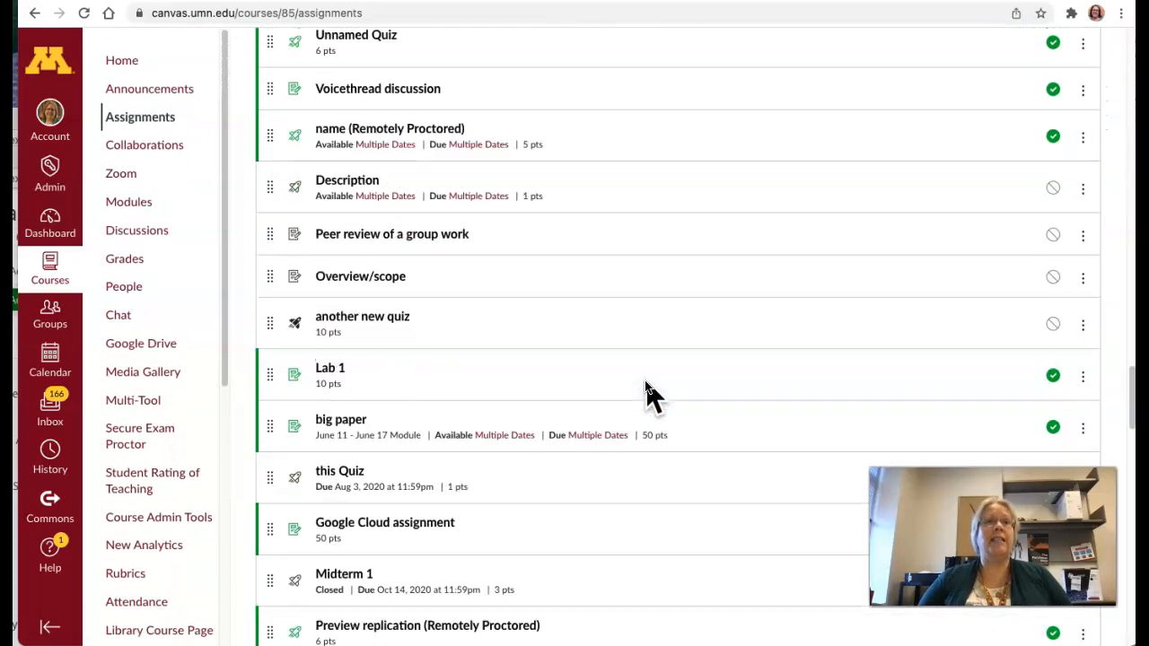
scroll(648, 396, "down", 10)
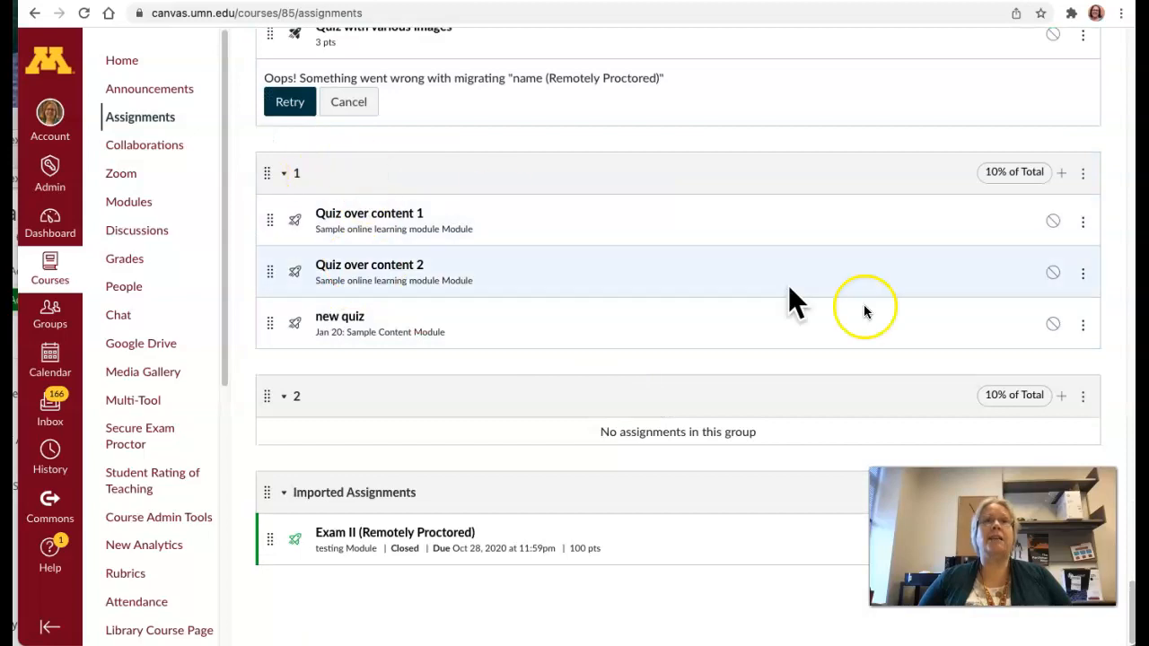
left_click(1061, 173)
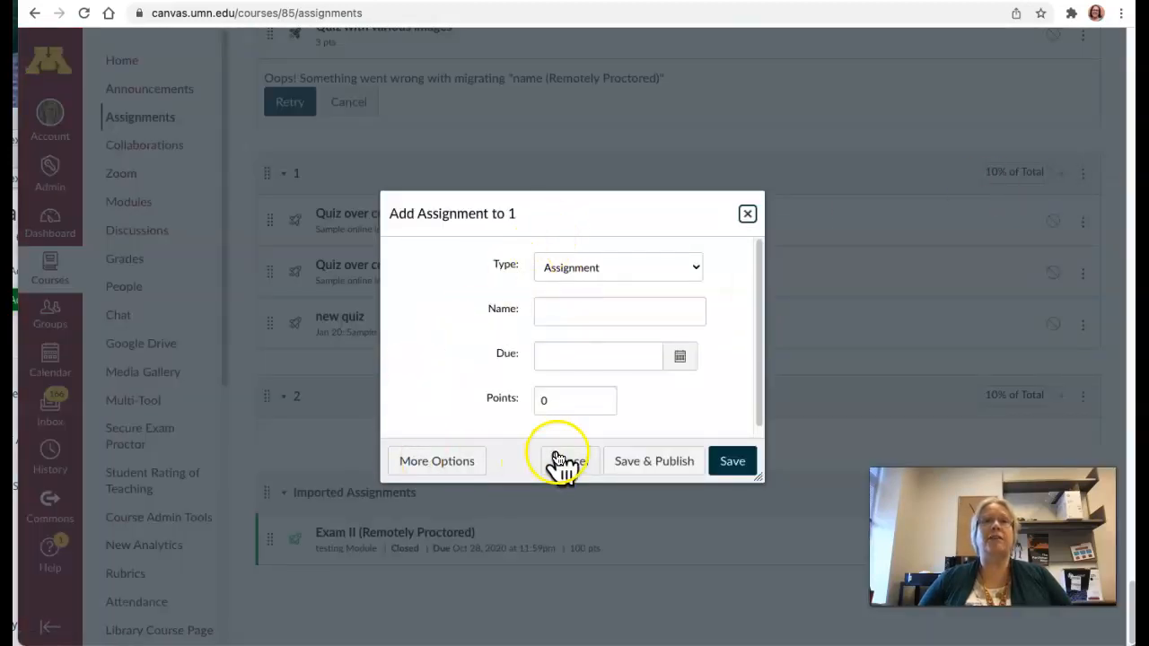
left_click(746, 215)
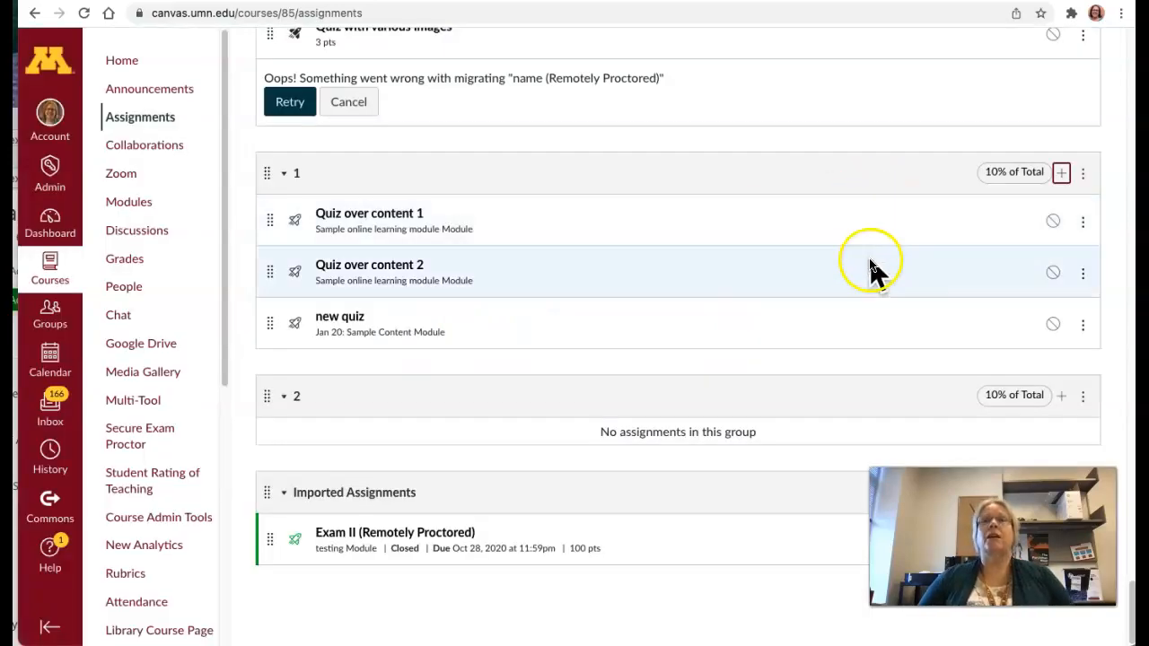
scroll(869, 262, "up", 15)
scroll(869, 262, "up", 10)
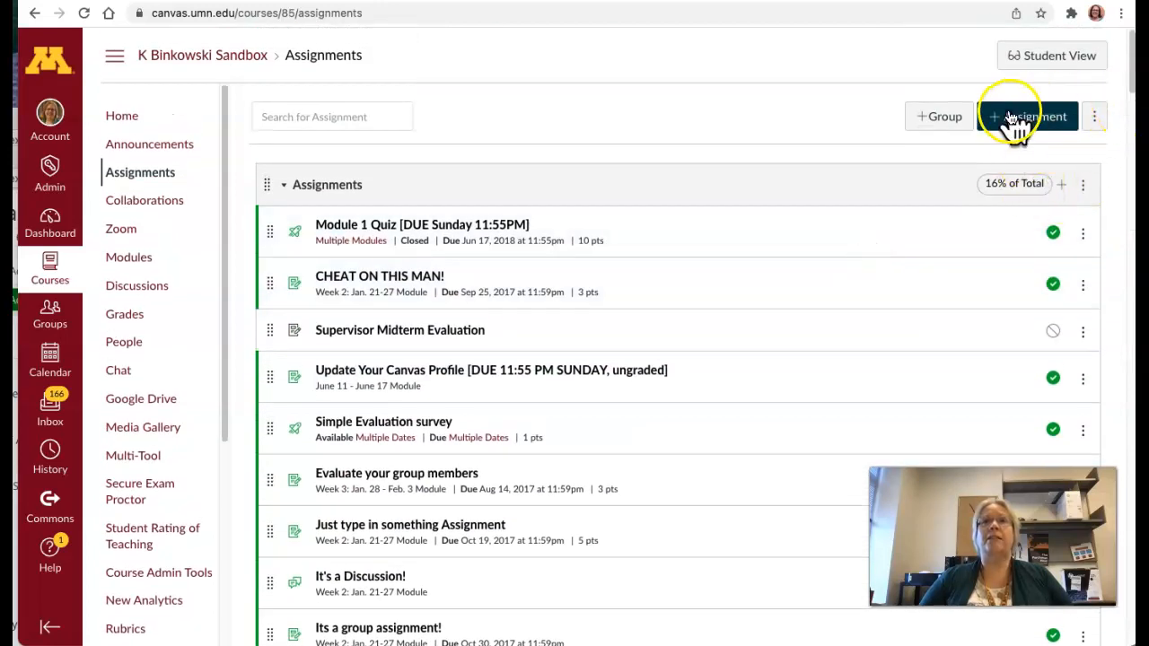
Create a new assignment named "reading 1" with the description "Complete the group work in class"
left_click(1012, 119)
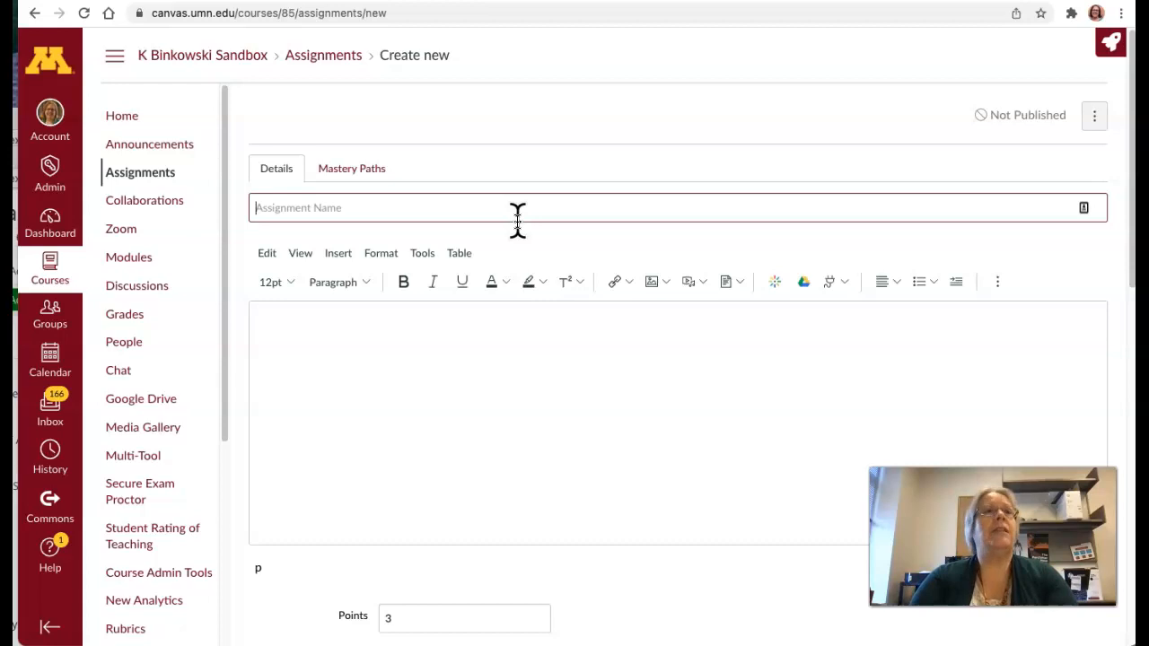
type("reading 1")
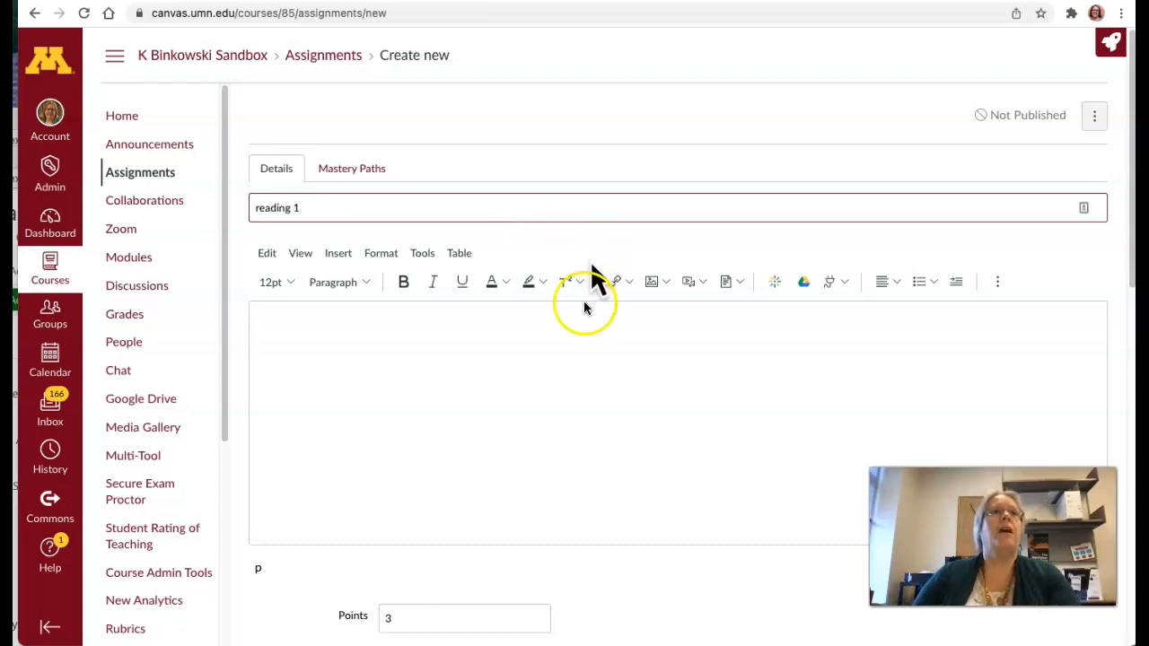
left_click(397, 332)
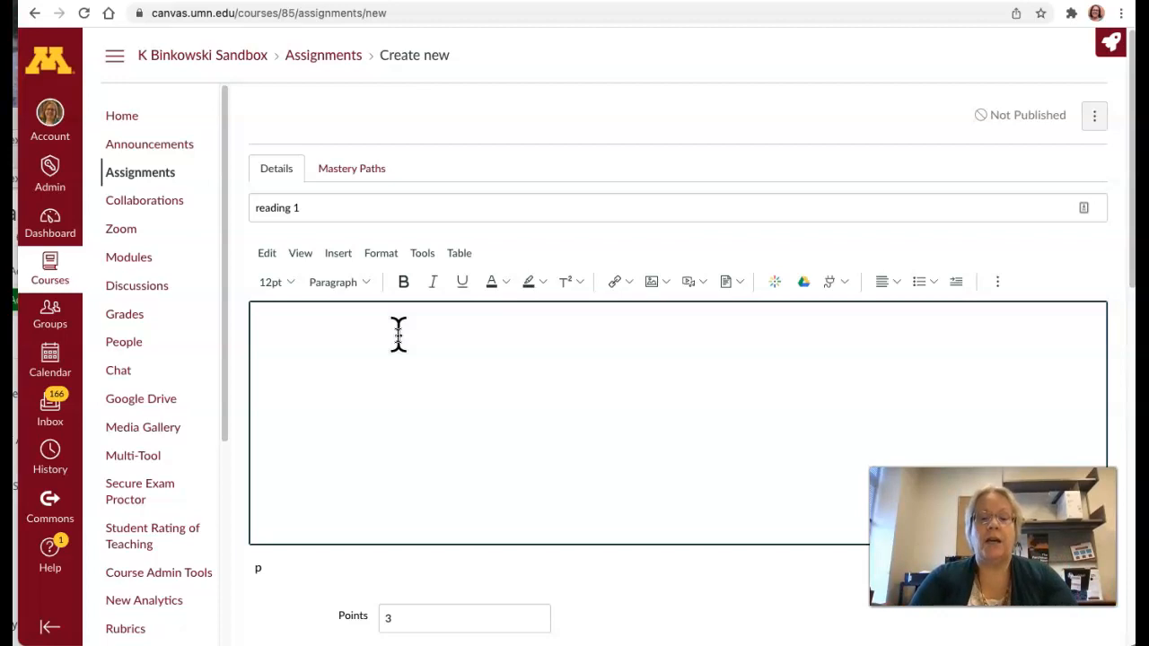
type("Complete the group work in class")
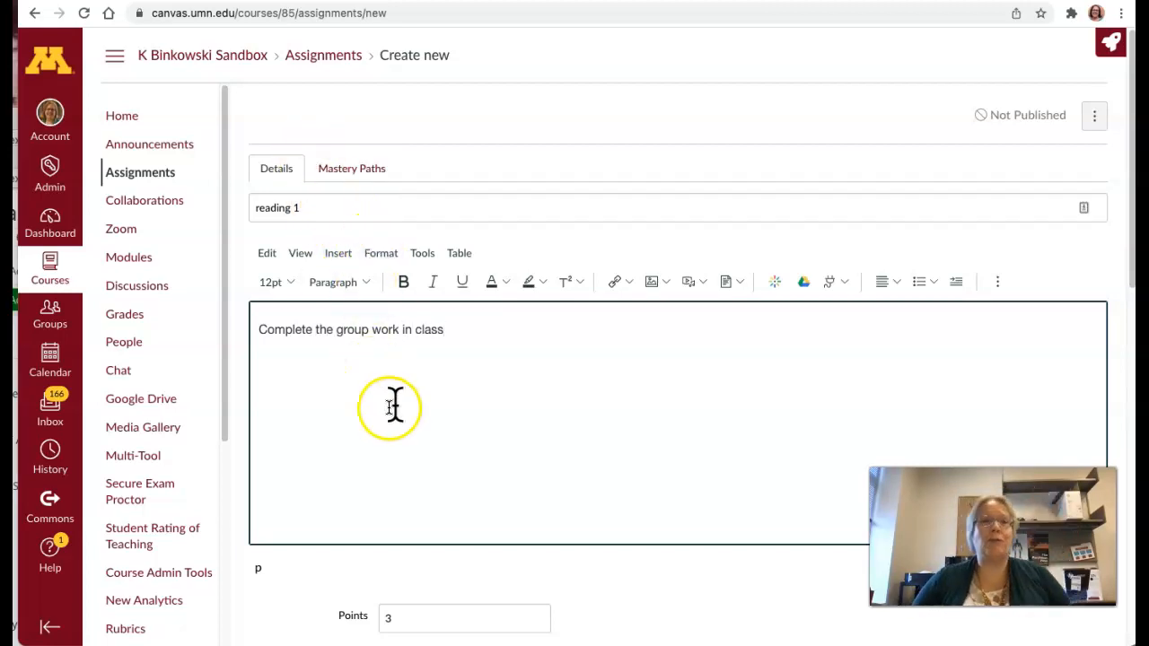
Place the assignment in the second of the two assignment groups named "Assignments"
scroll(454, 428, "down", 3)
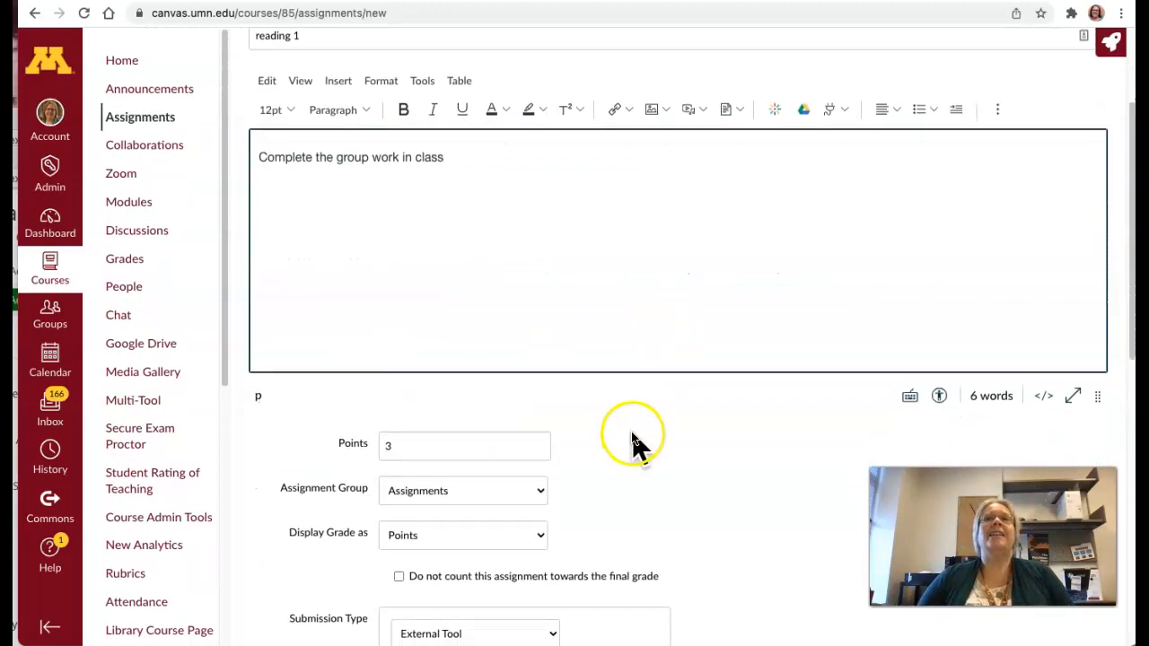
scroll(633, 440, "down", 2)
double_click(436, 333)
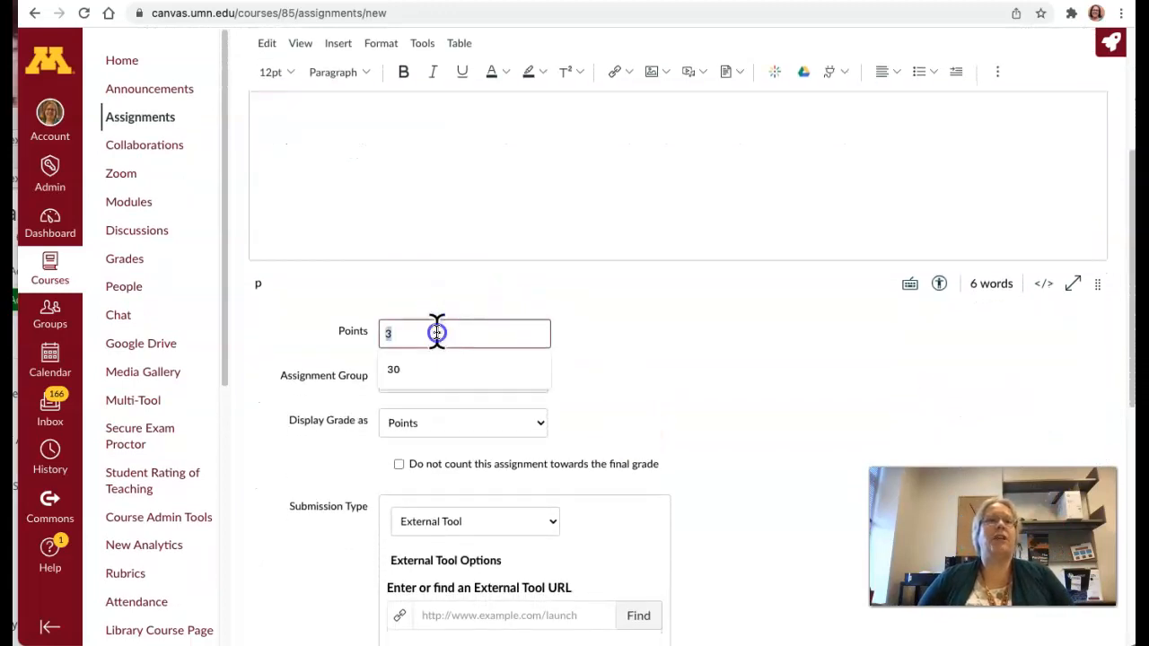
left_click(756, 343)
scroll(595, 358, "down", 1)
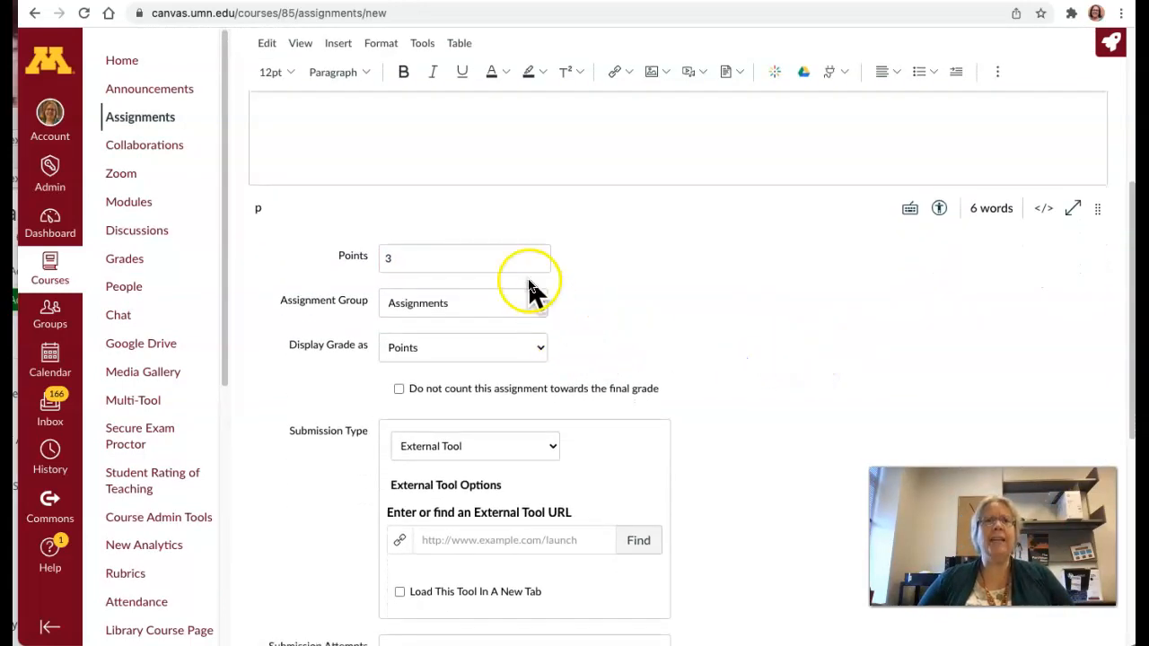
left_click(538, 306)
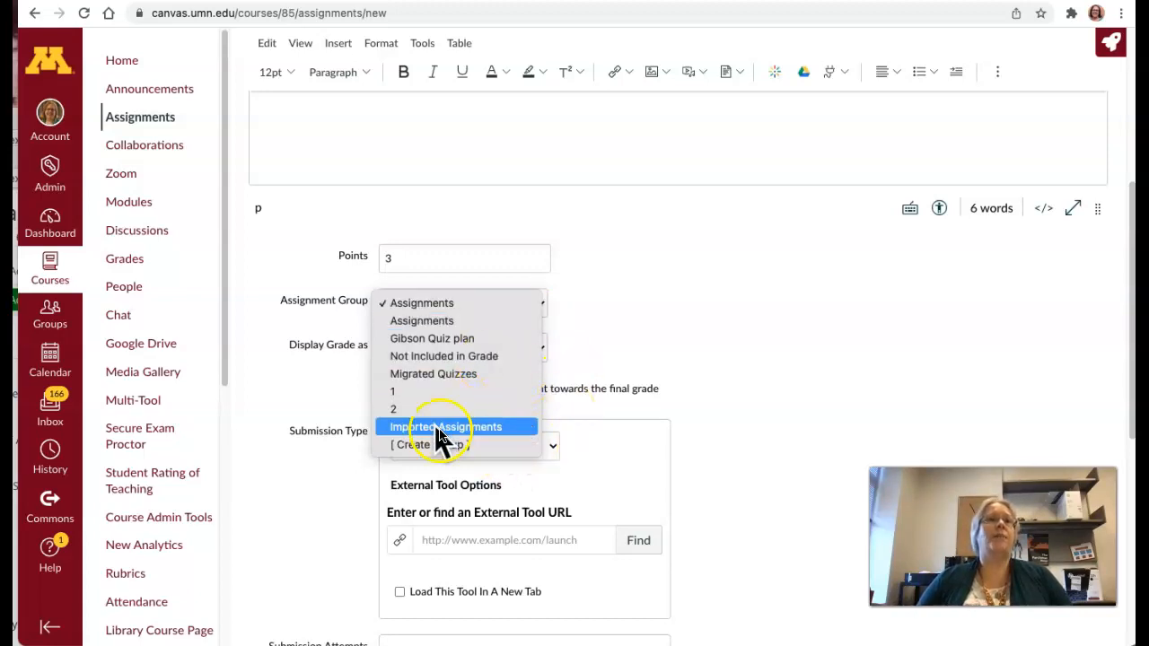
left_click(451, 323)
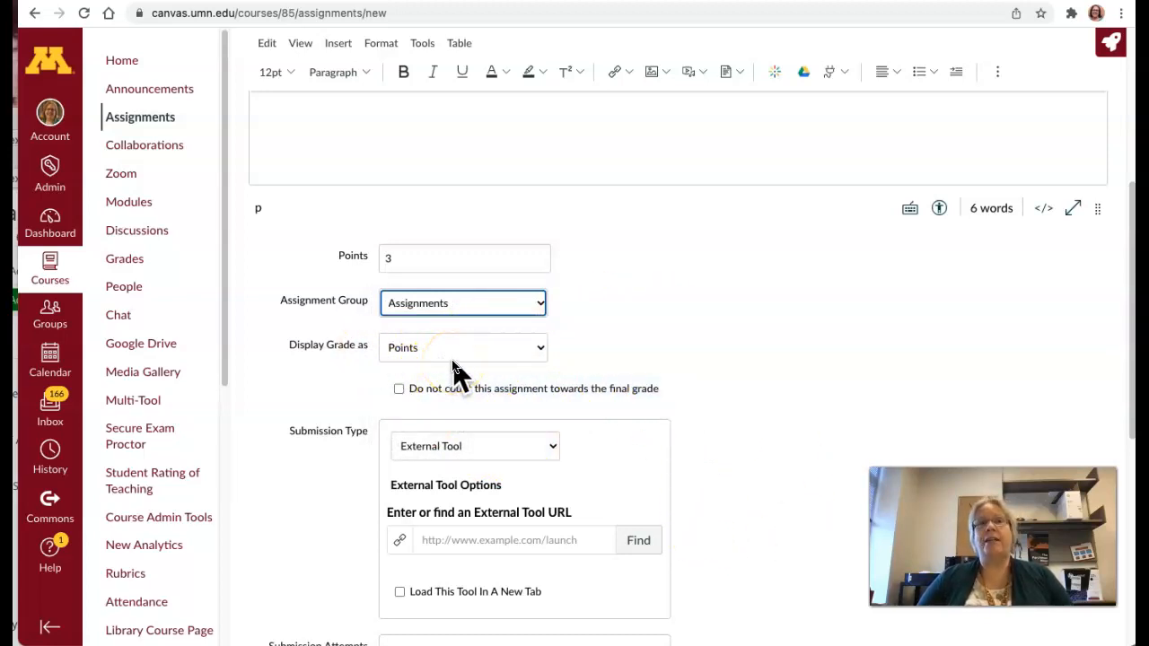
Set the assignment's submission type to On Paper
scroll(705, 449, "down", 2)
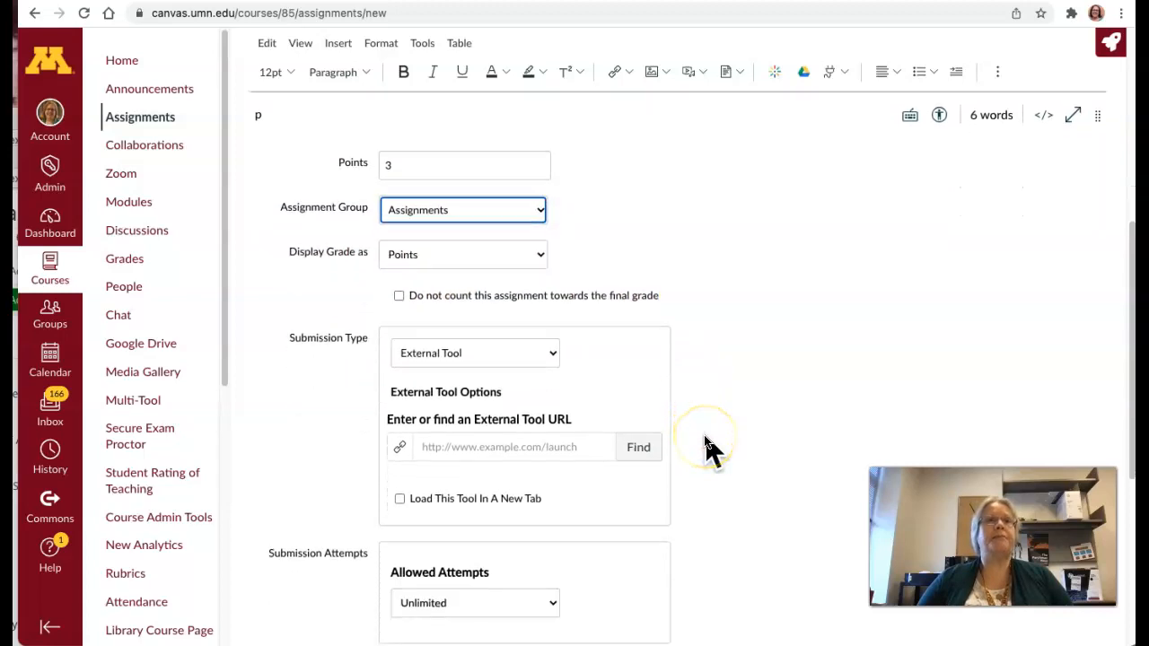
scroll(704, 440, "down", 1)
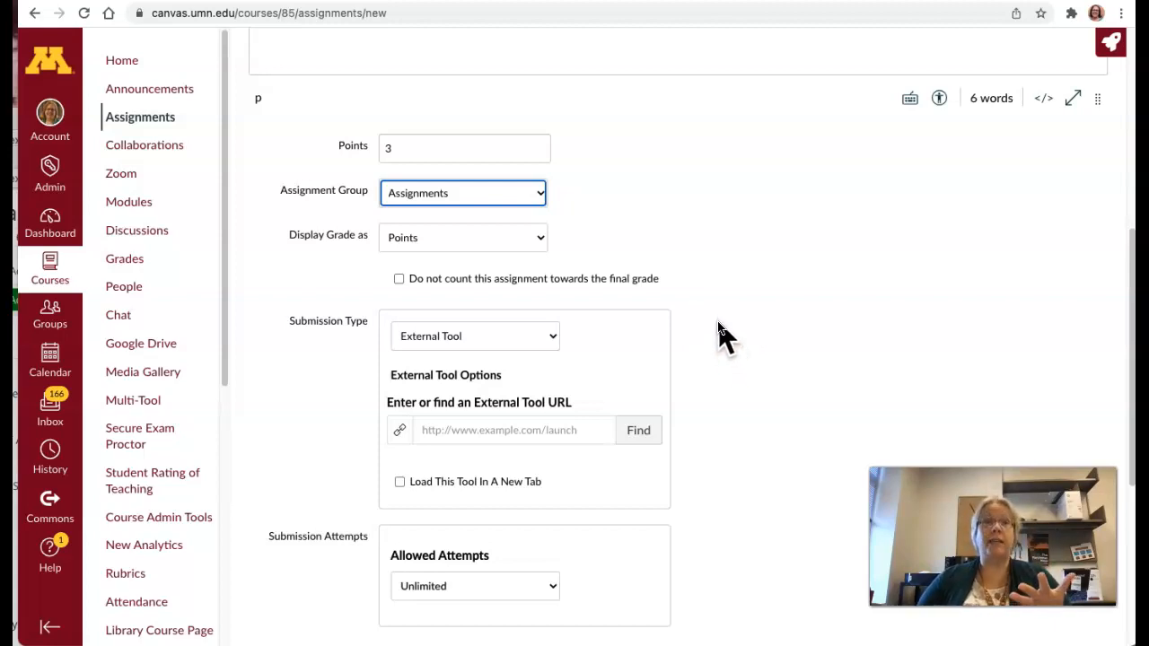
left_click(552, 337)
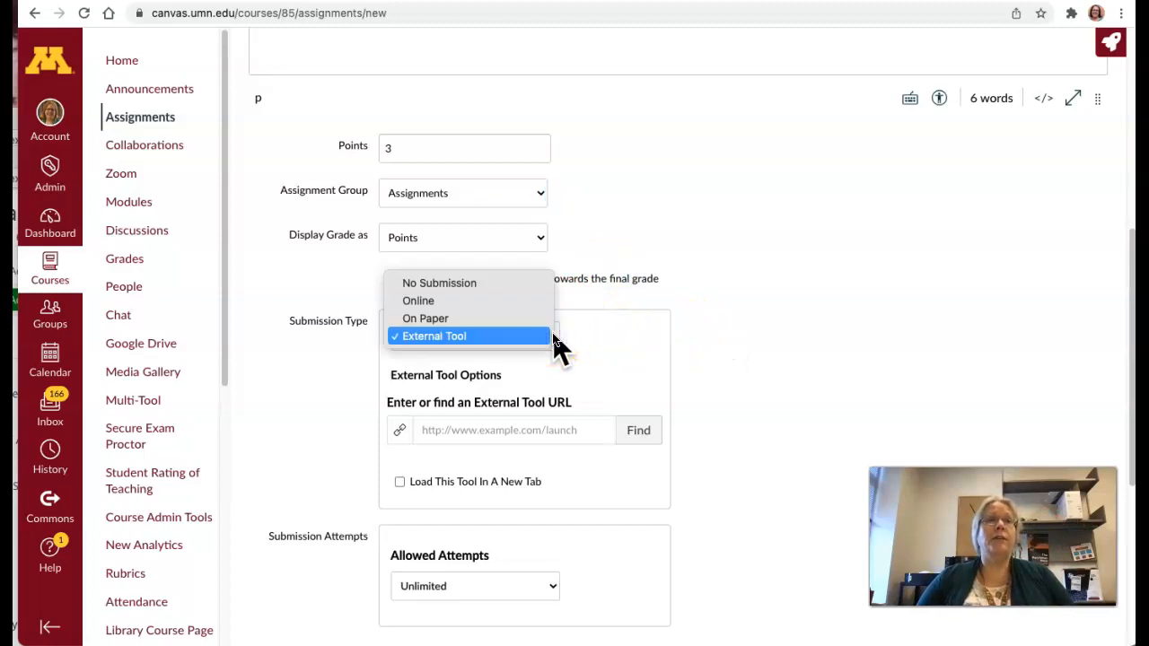
left_click(499, 285)
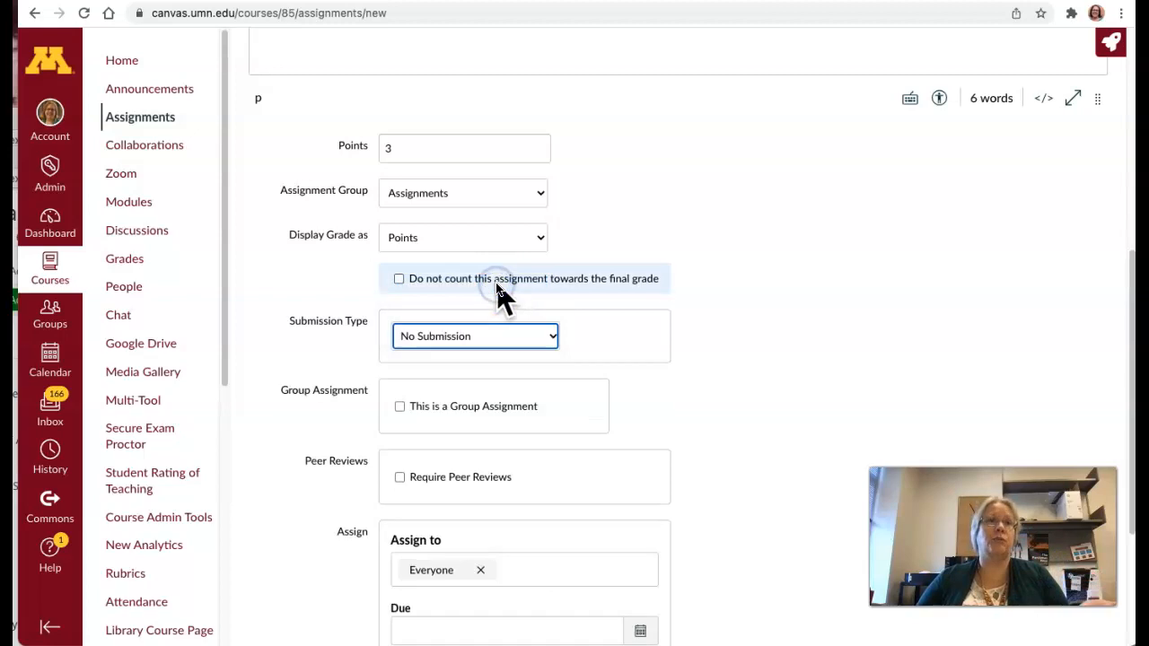
left_click(550, 342)
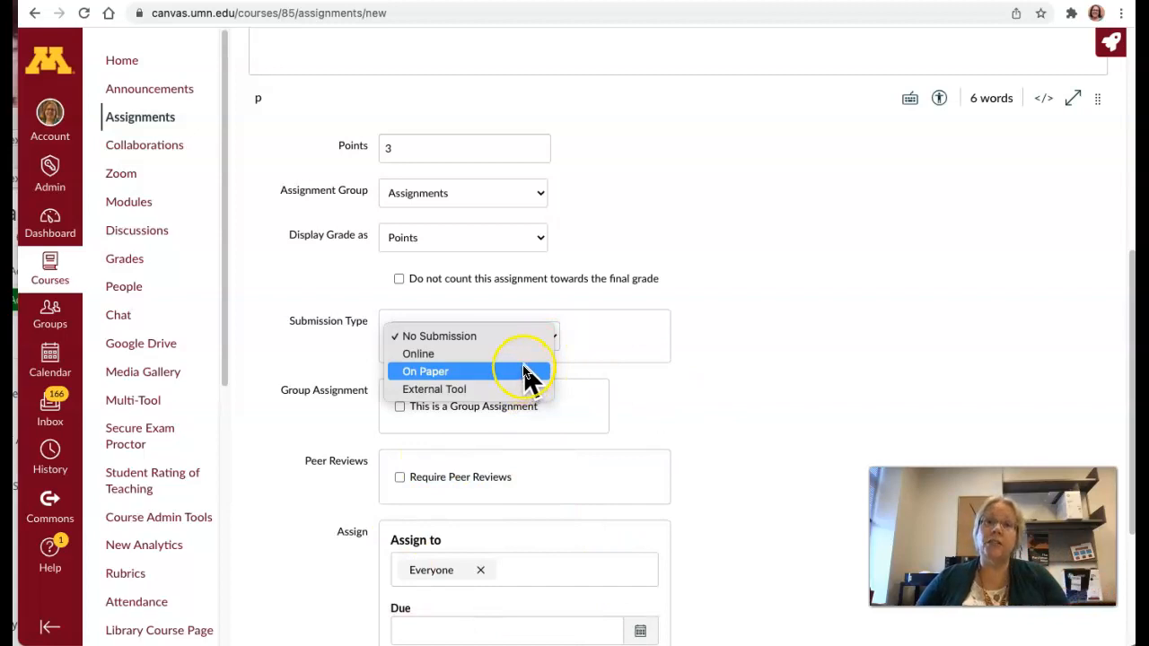
left_click(525, 371)
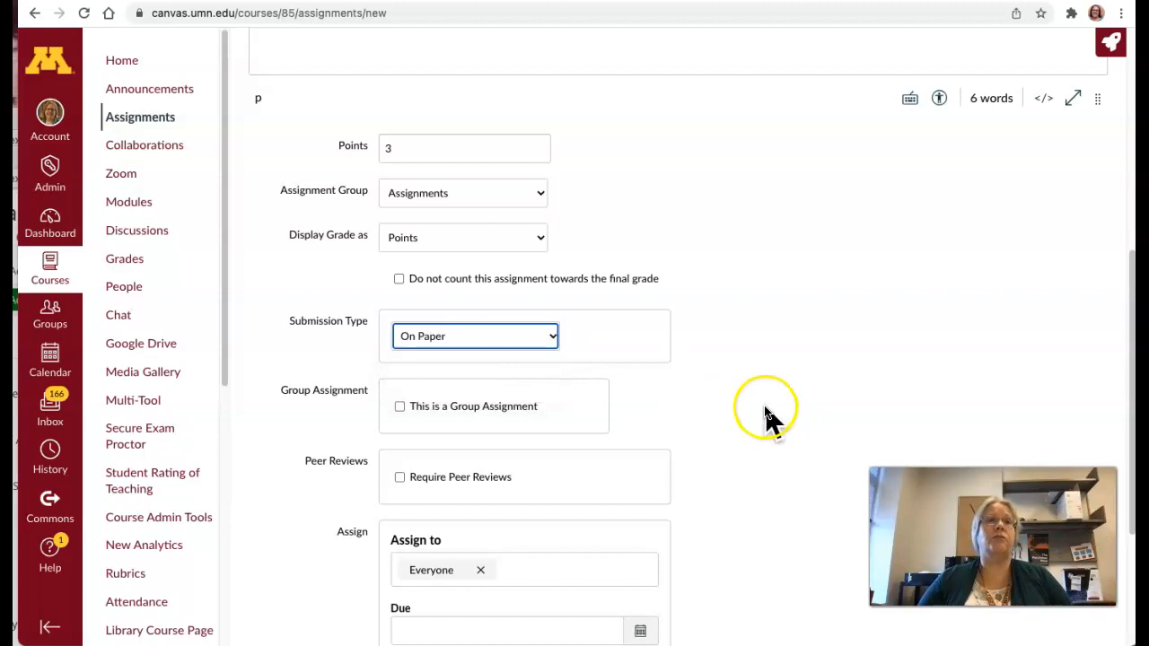
Try the Online submission type with File Uploads and restricted upload file types, and return the submission type to On Paper
scroll(767, 408, "down", 3)
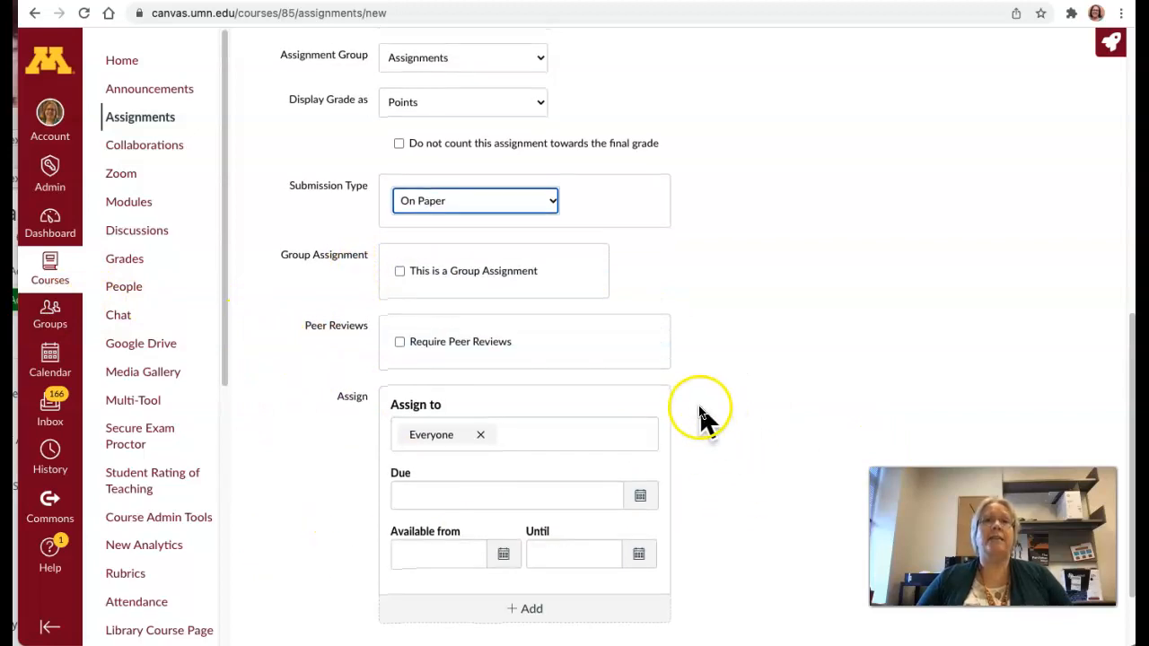
scroll(700, 418, "down", 1)
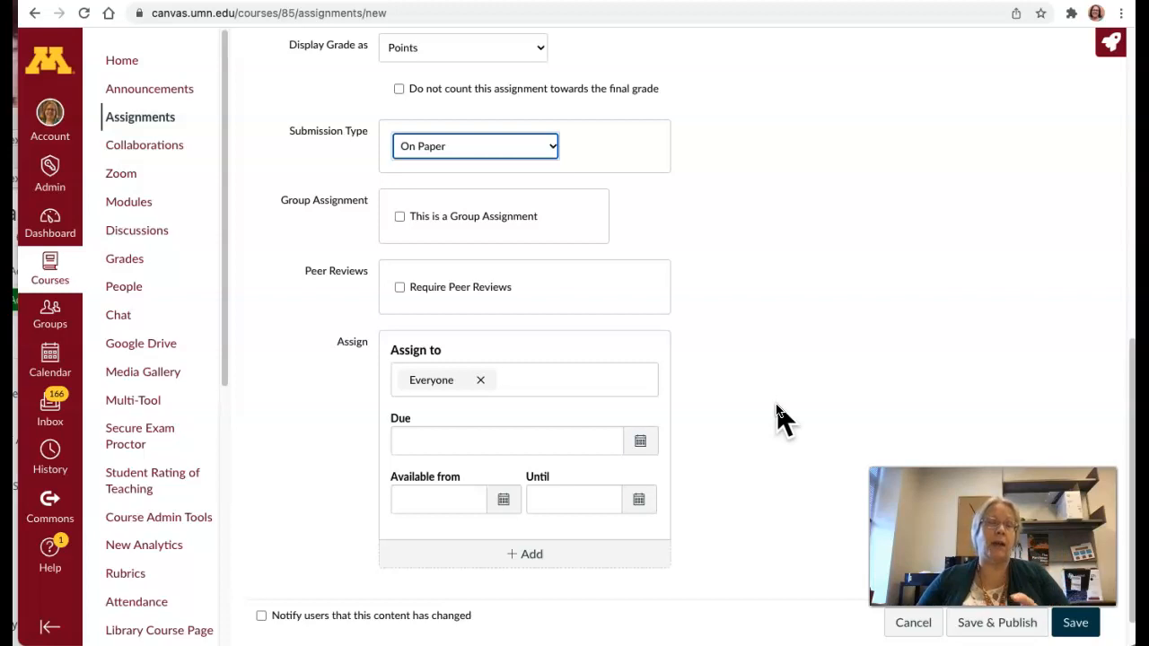
left_click(548, 150)
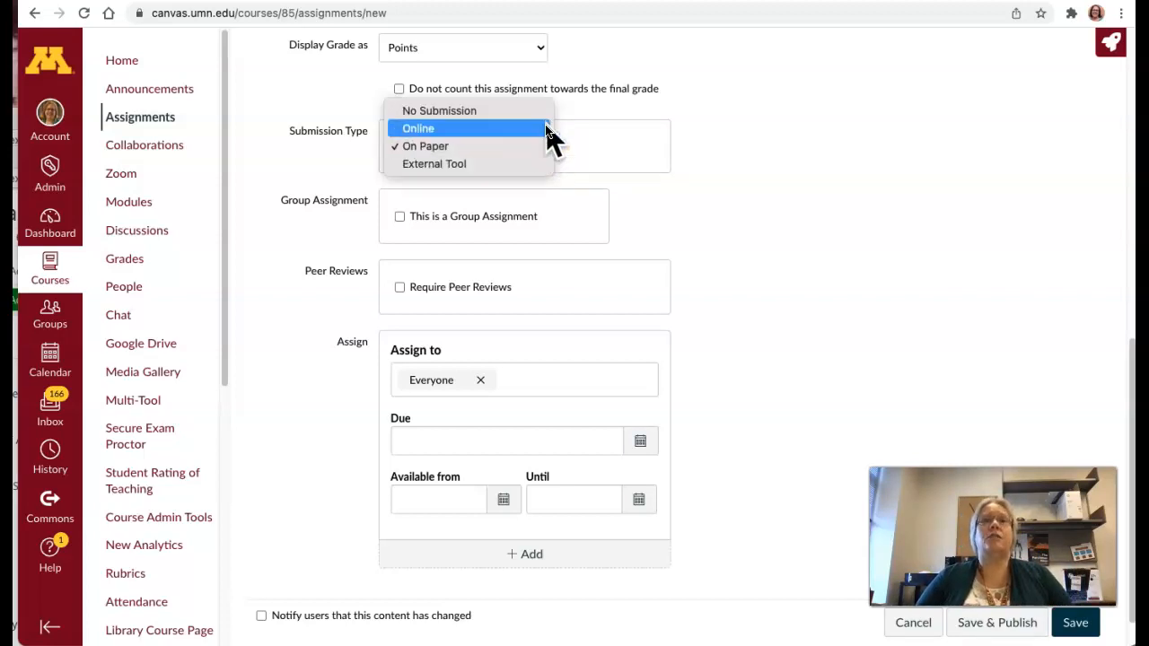
left_click(551, 130)
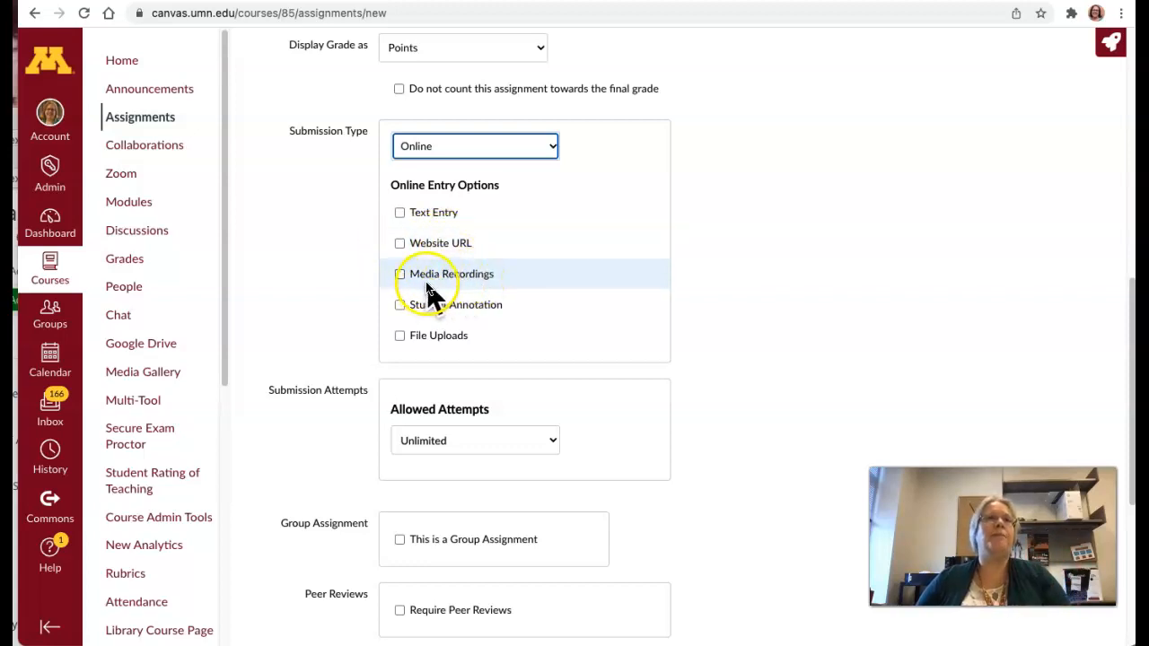
left_click(401, 337)
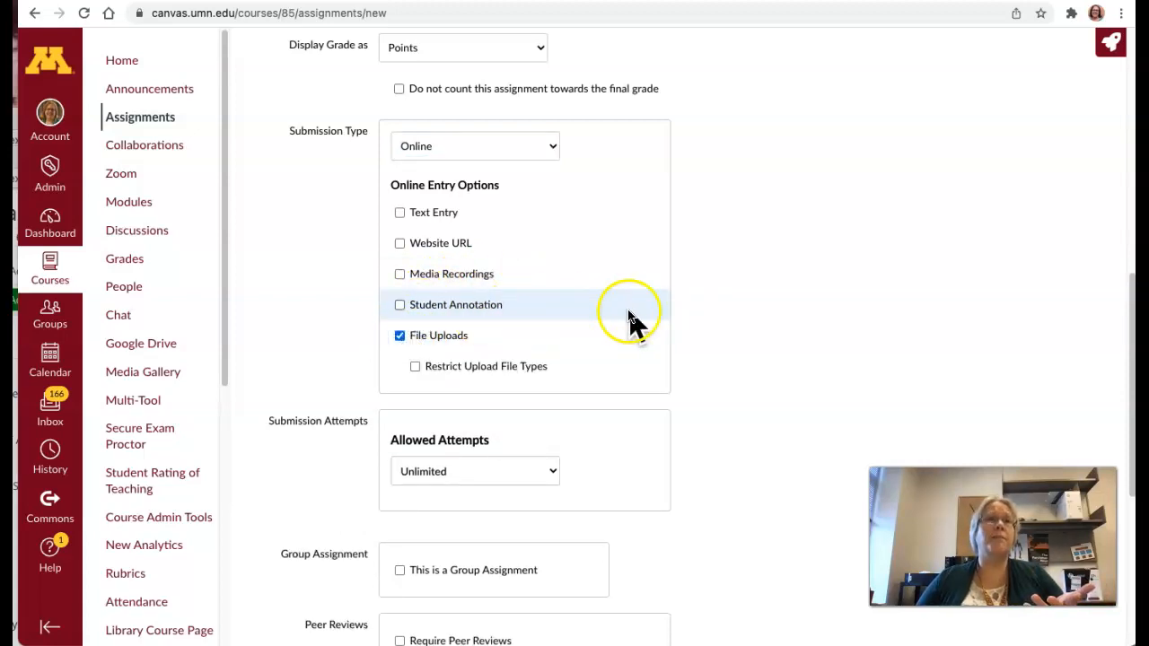
left_click(420, 367)
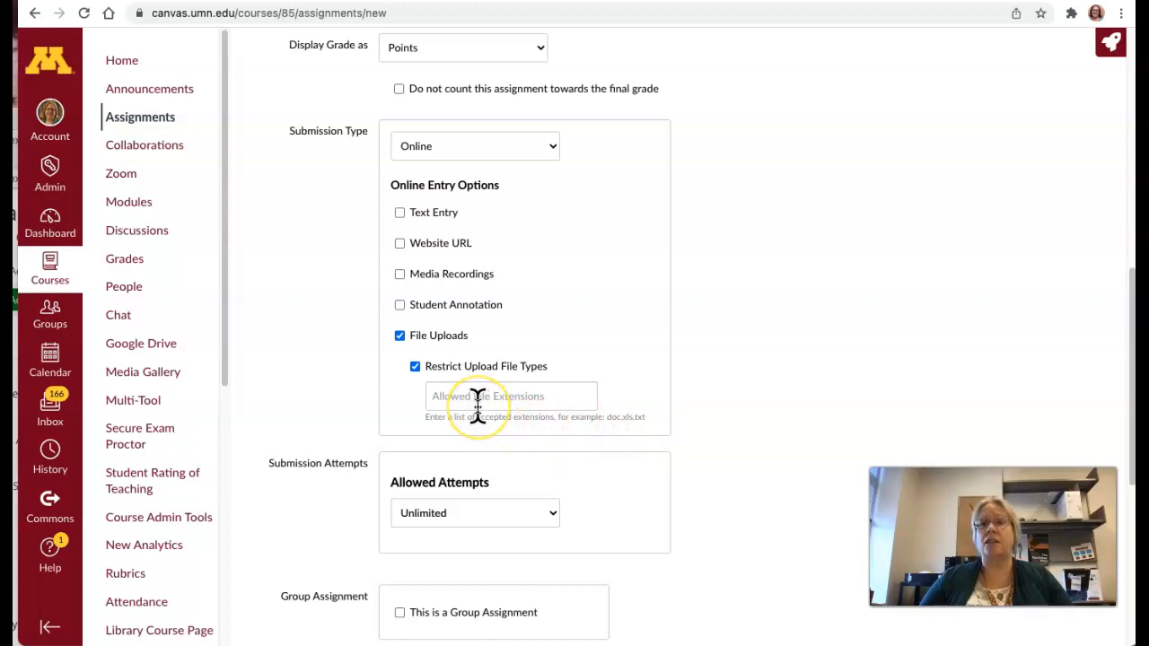
left_click(414, 368)
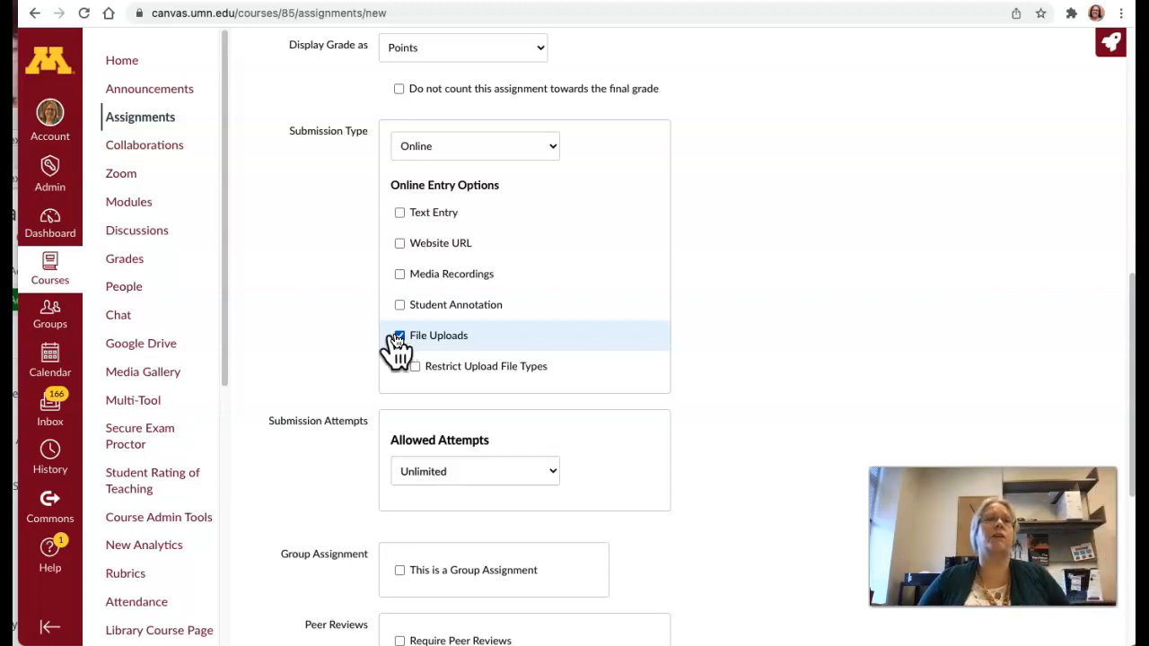
left_click(549, 147)
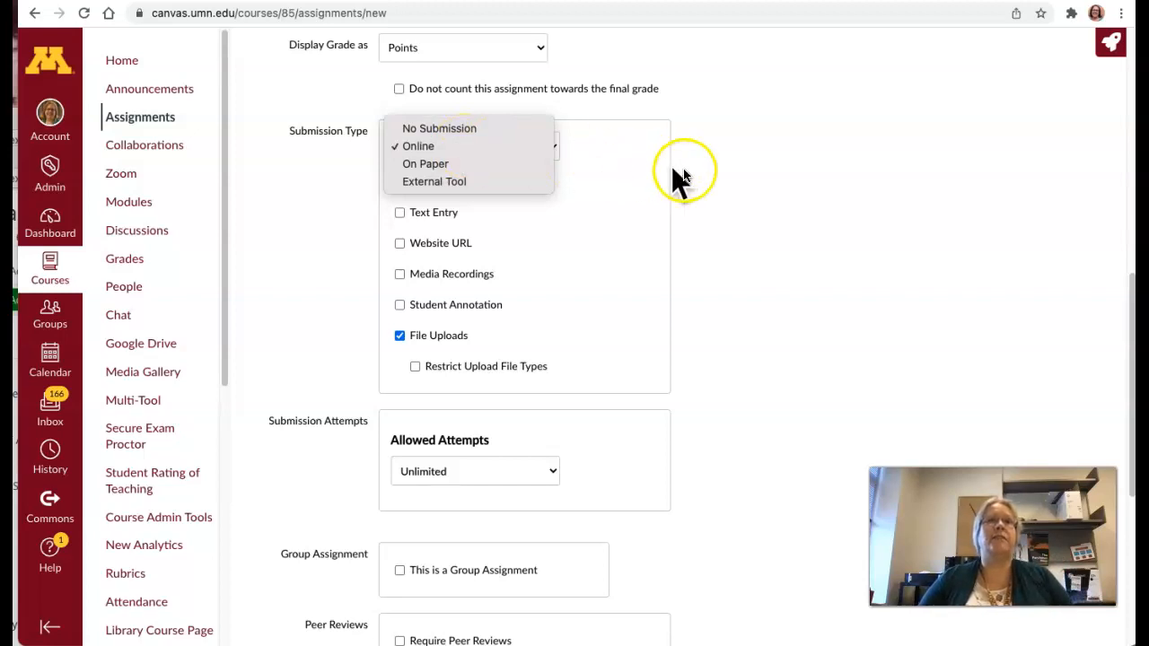
left_click(478, 166)
Set the assignment's due date for everyone to April 29, 2022
scroll(679, 372, "down", 1)
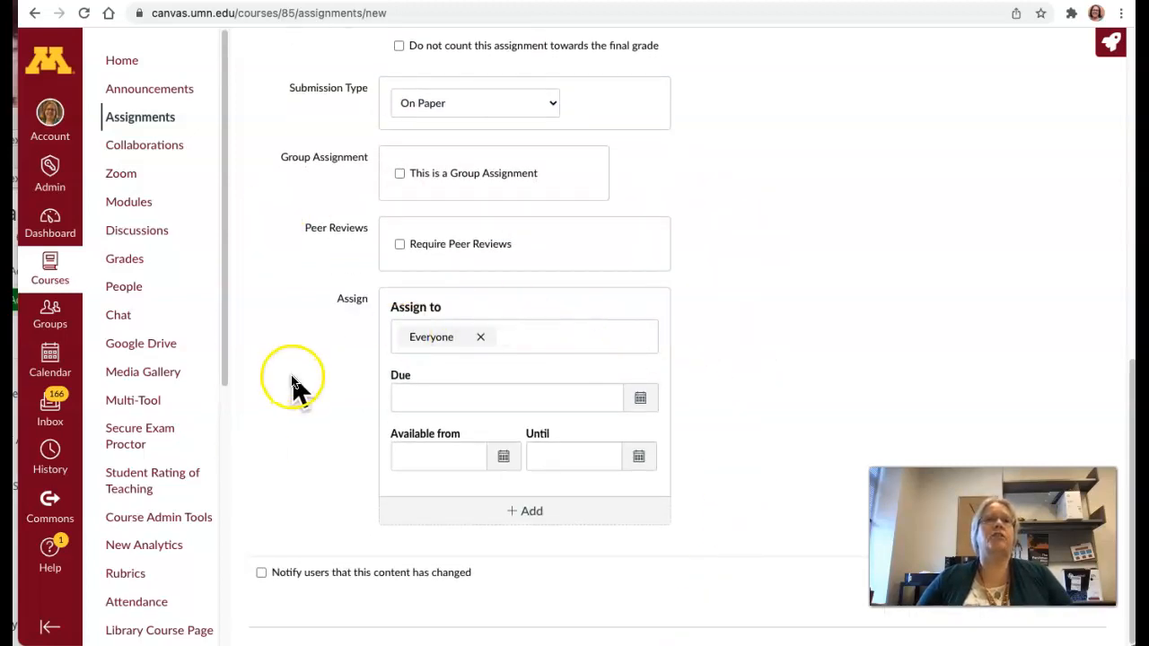
left_click(417, 400)
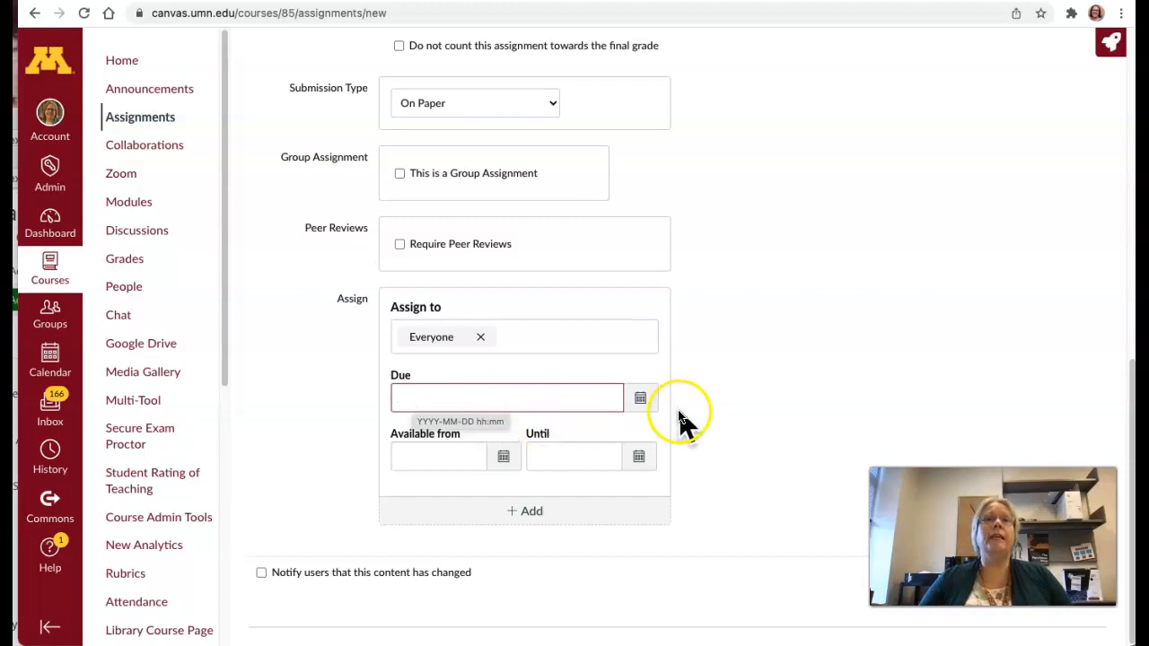
left_click(640, 397)
left_click(562, 425)
left_click(561, 425)
left_click(562, 425)
left_click(562, 426)
left_click(402, 425)
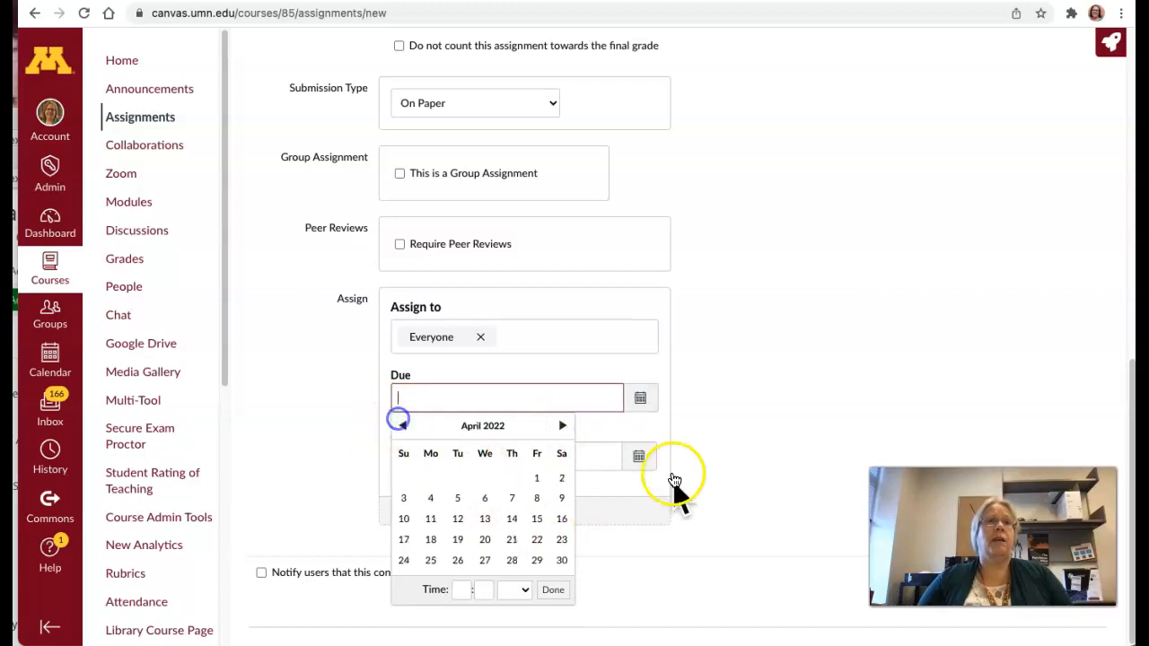
left_click(537, 560)
left_click(738, 317)
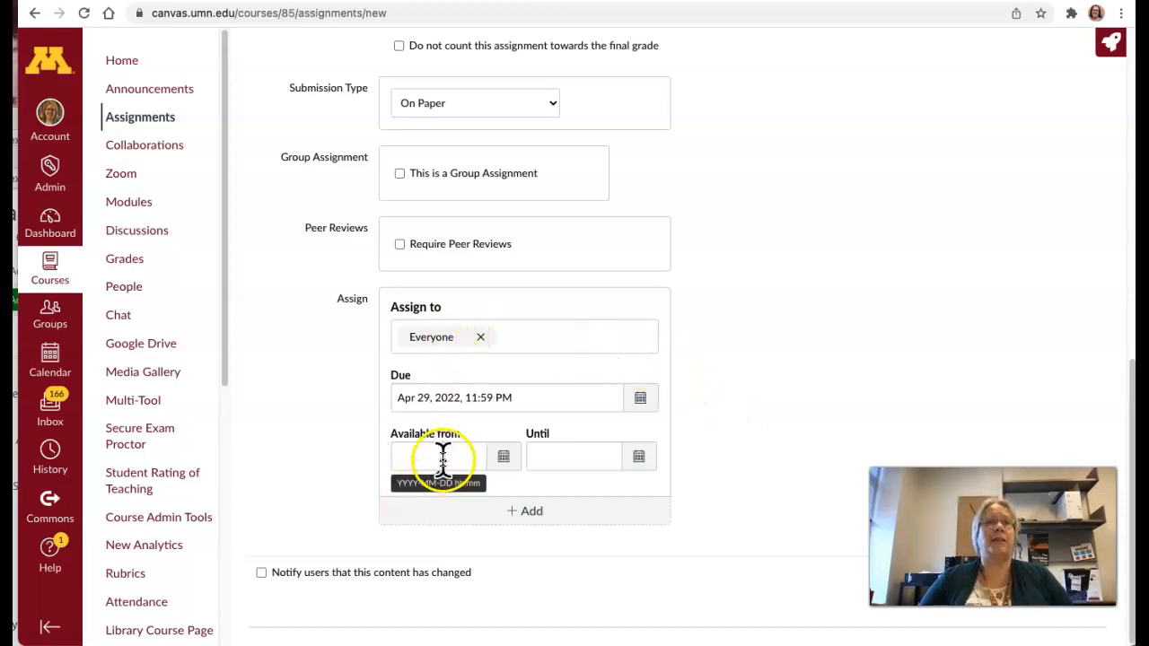
Set the assignment's available-from date to March 16, 2022
left_click(503, 459)
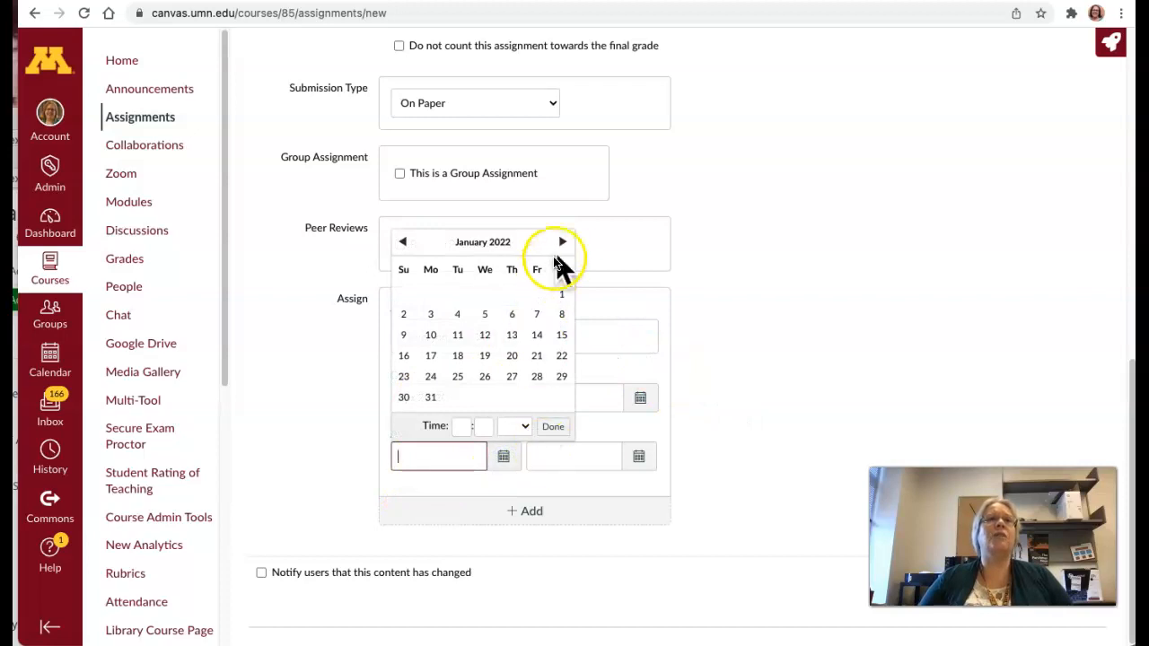
left_click(561, 243)
left_click(562, 242)
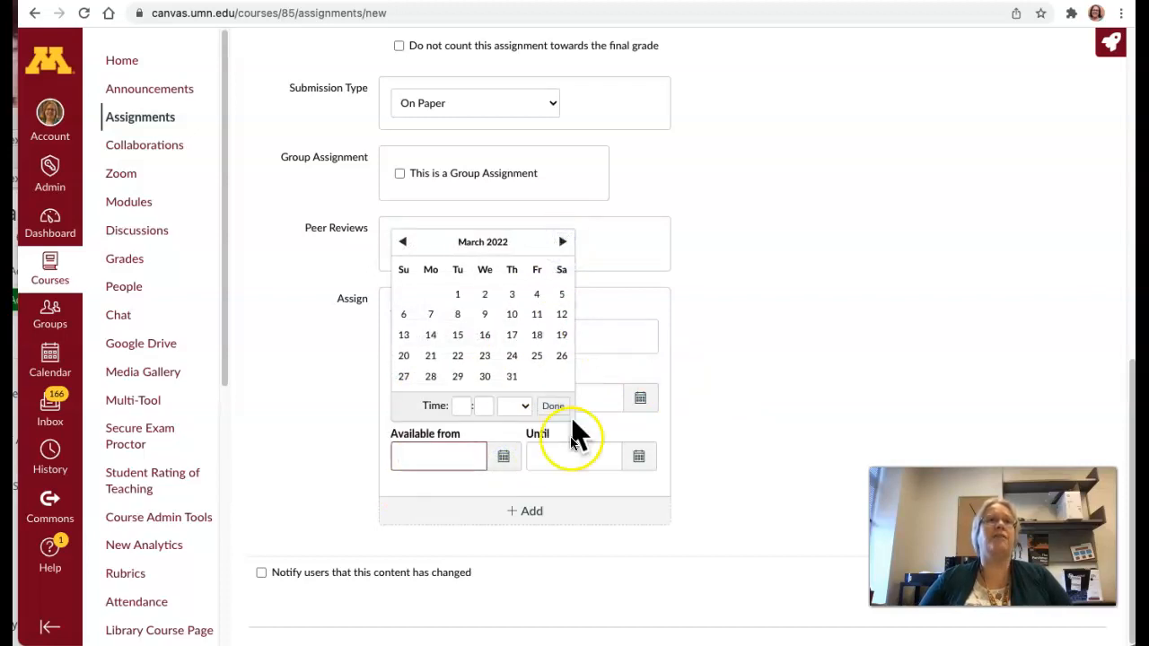
left_click(485, 340)
left_click(322, 416)
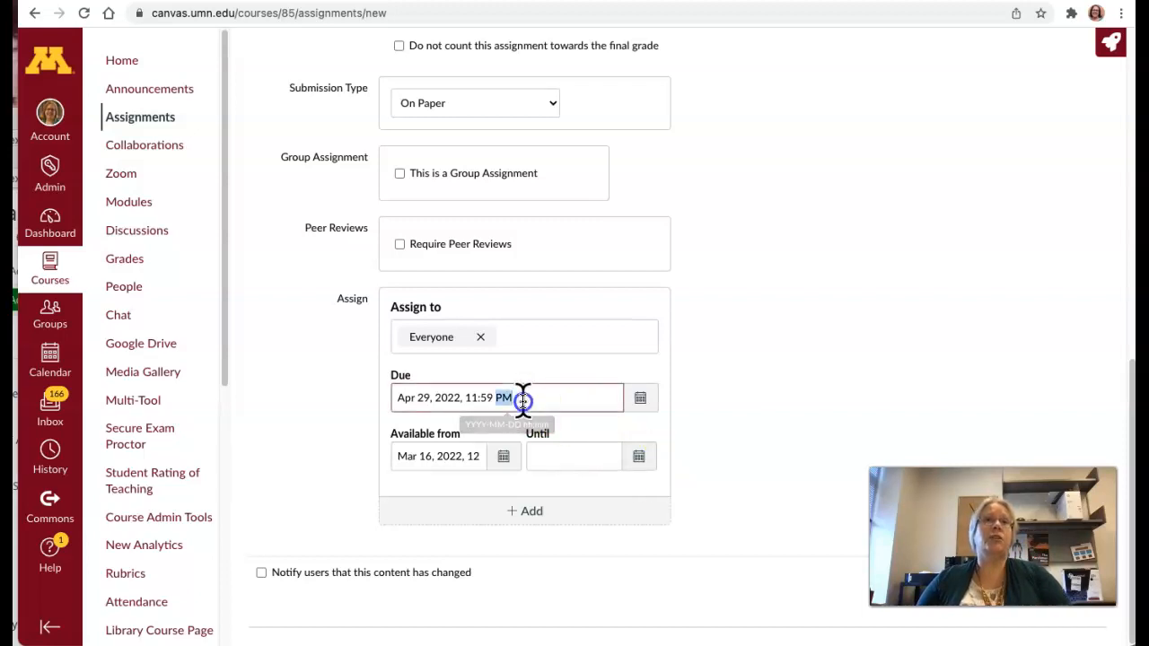
Copy the assignment's due date and time, Apr 29, 2022, 11:59 PM, into its availability end date
triple_click(521, 399)
key("super+c")
left_click(552, 467)
key("super+v")
left_click(759, 384)
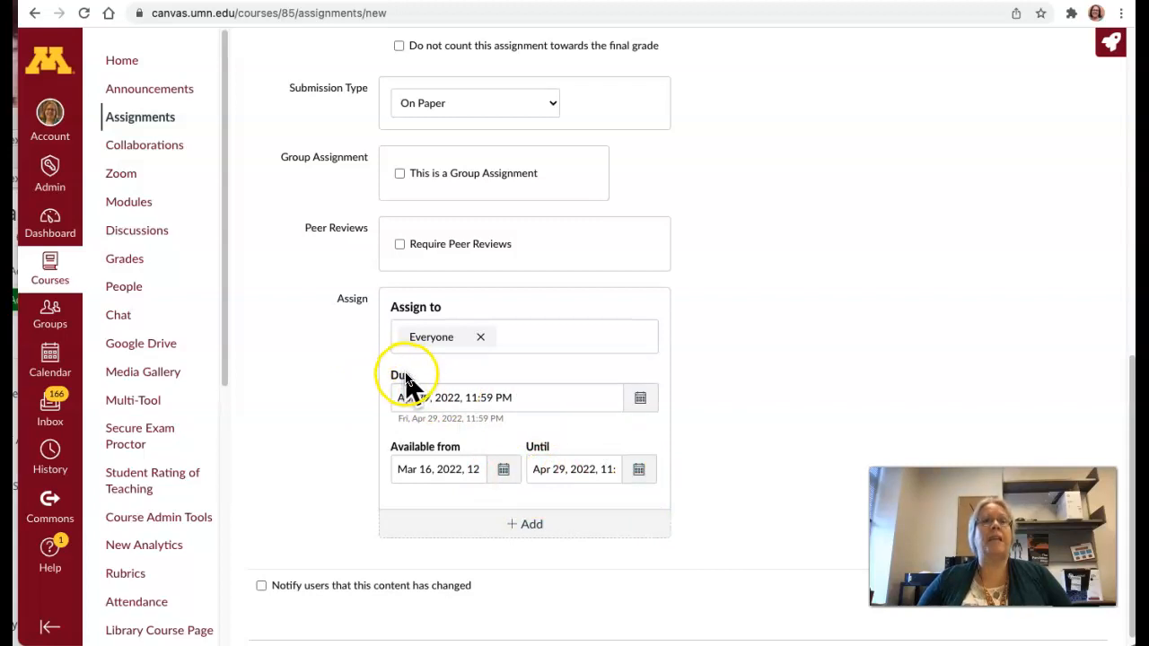
Set the assignment's availability end date to May 6, 2022, and save and publish the assignment
left_click(639, 480)
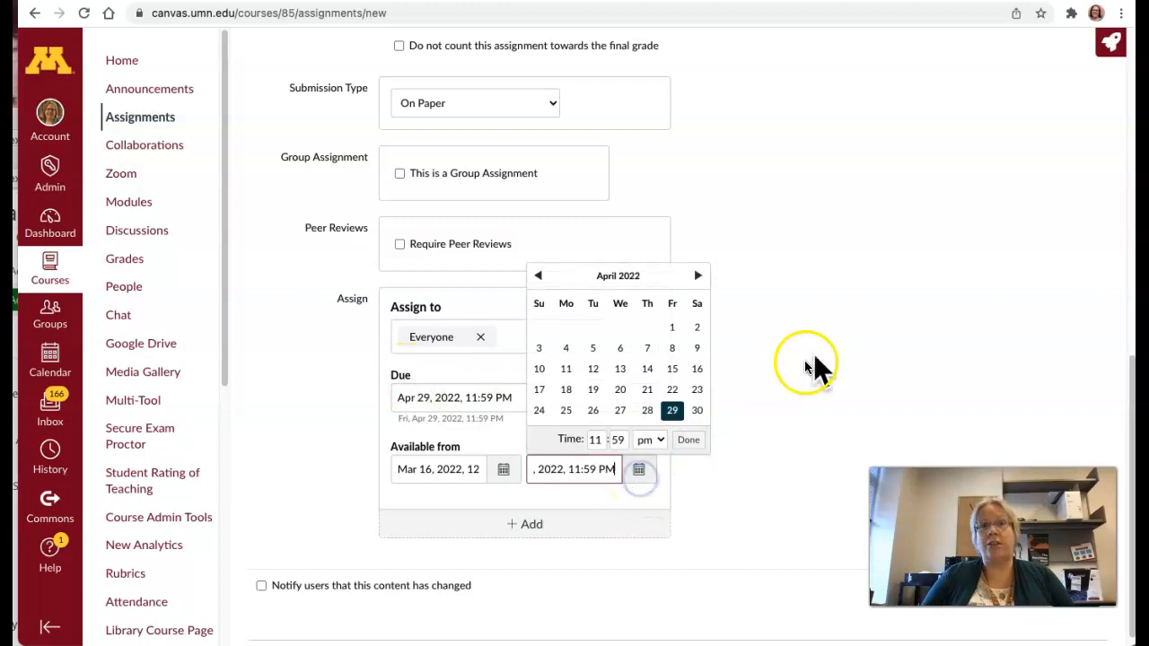
left_click(697, 276)
left_click(672, 327)
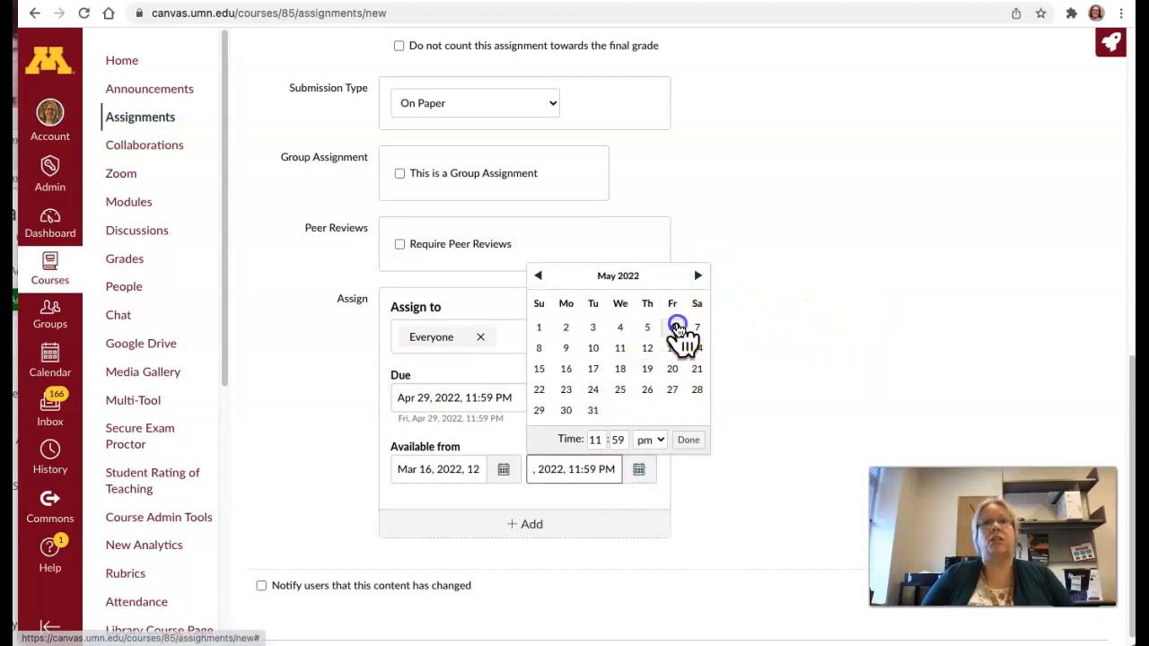
left_click(784, 315)
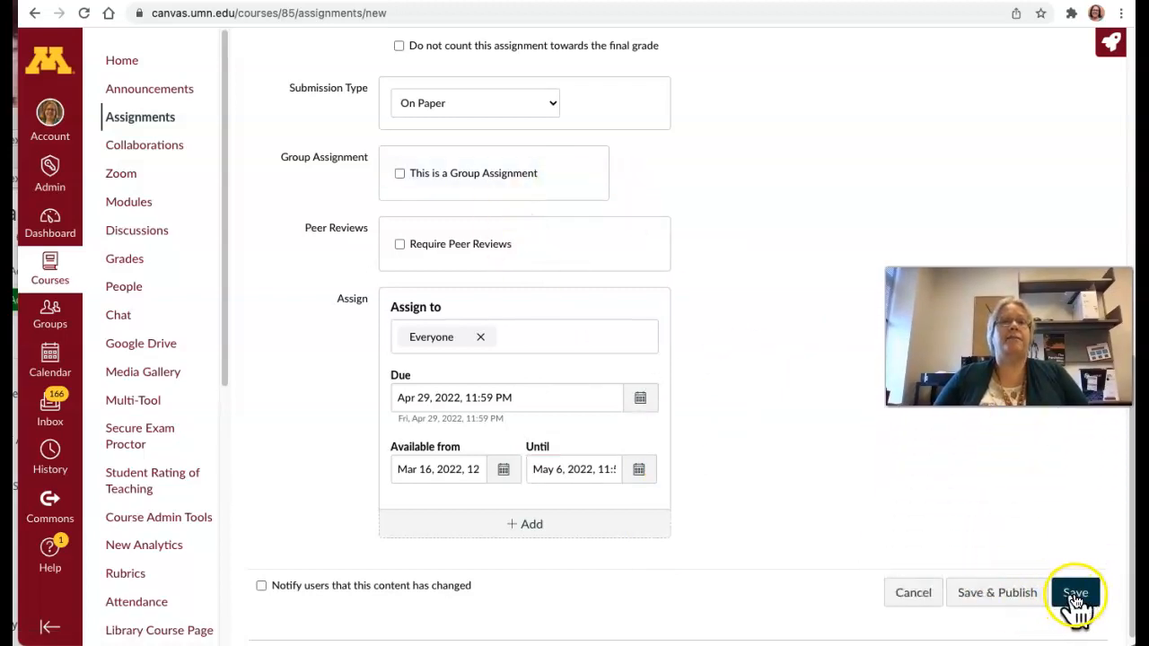
left_click(991, 599)
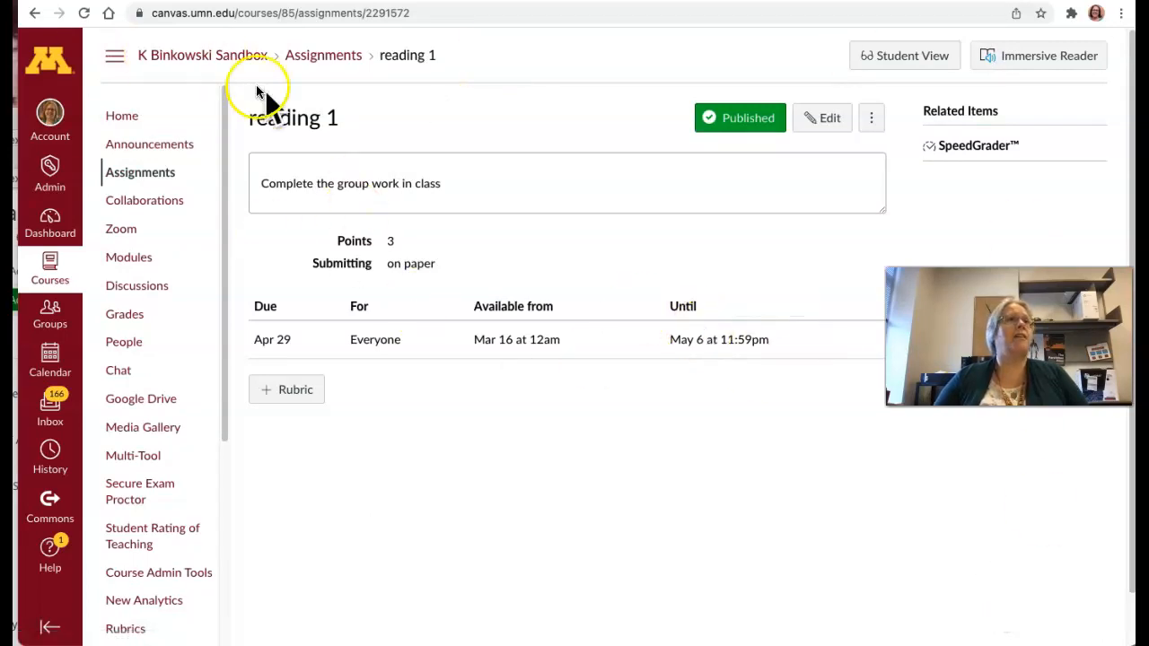
Open the course gradebook and filter its assignment columns to "reading 1"
left_click(133, 316)
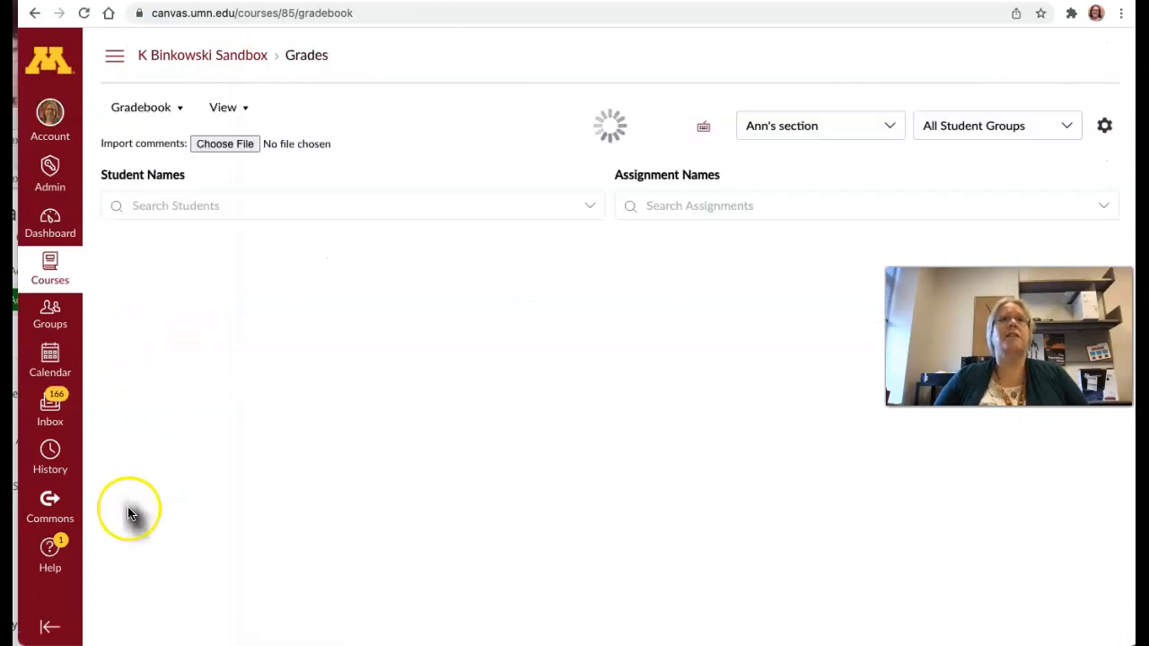
left_click(684, 207)
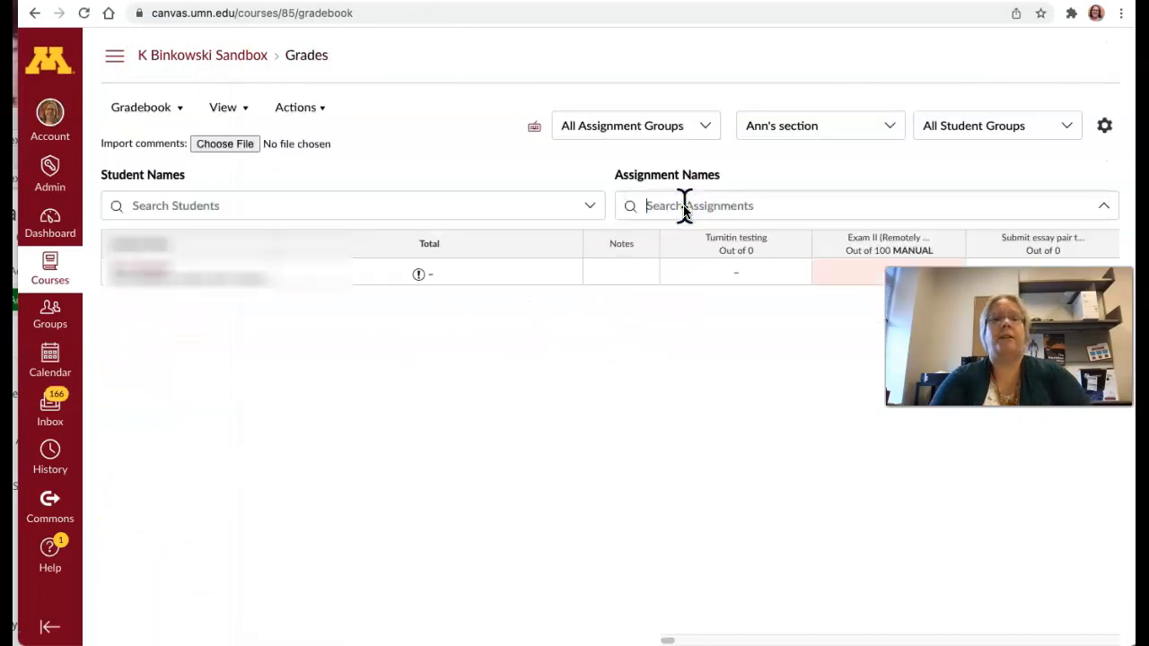
type("reading 1")
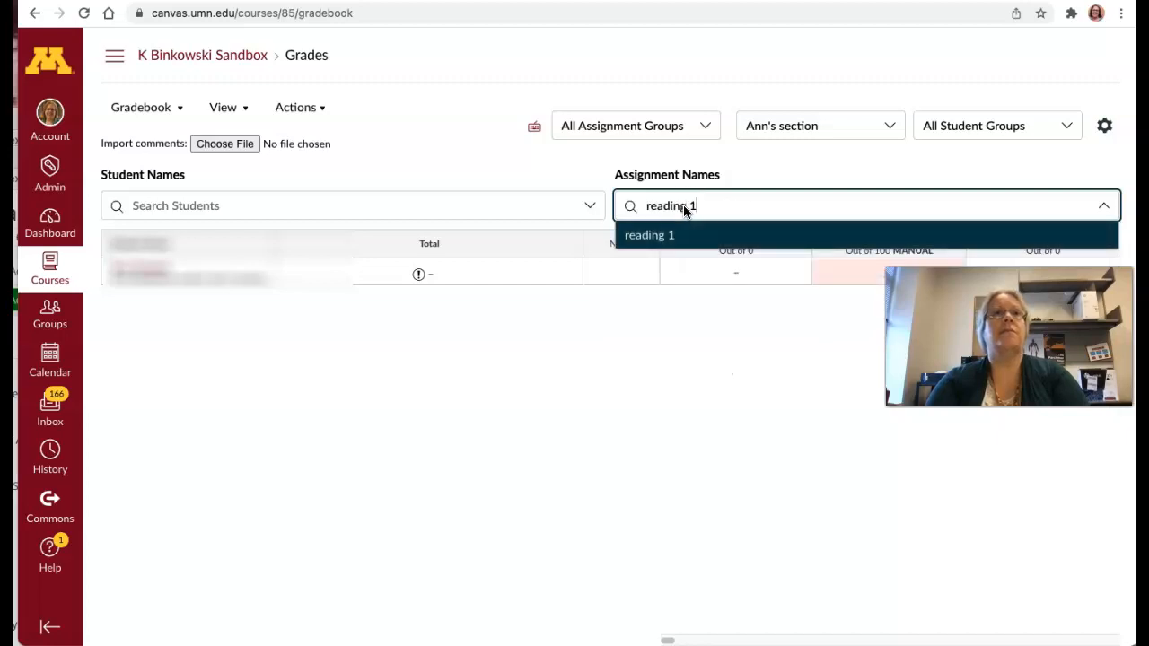
key("Return")
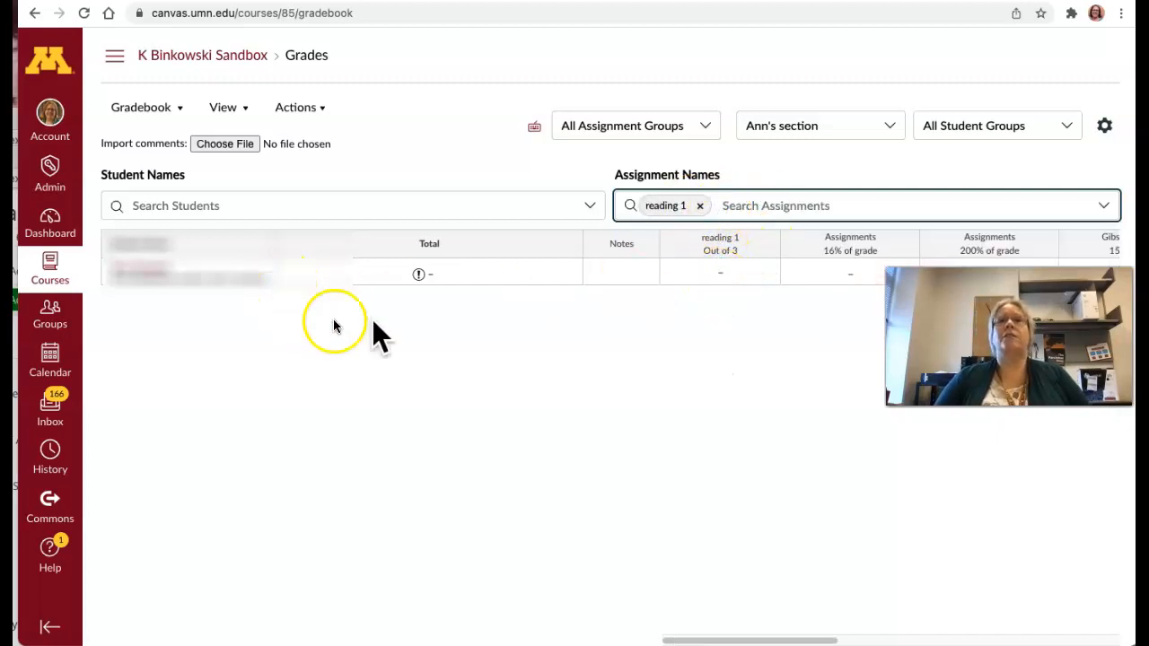
Enter a score of 1 for the test student on "reading 1" and open that assignment's page from the gradebook
left_click(720, 274)
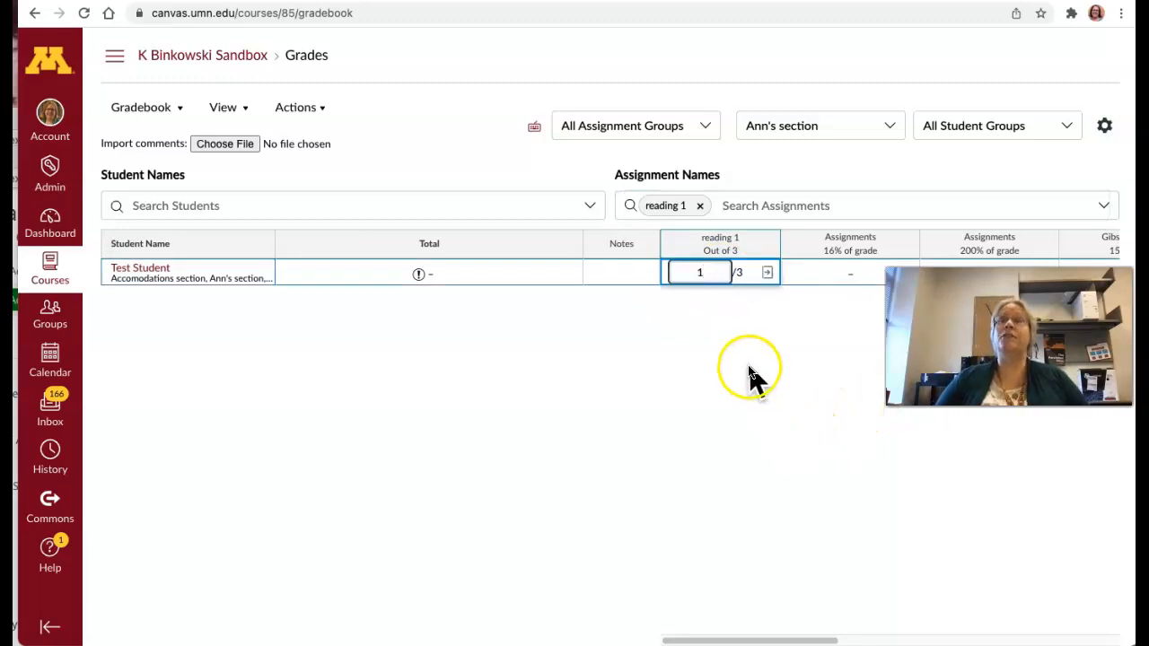
type("1")
left_click(718, 238)
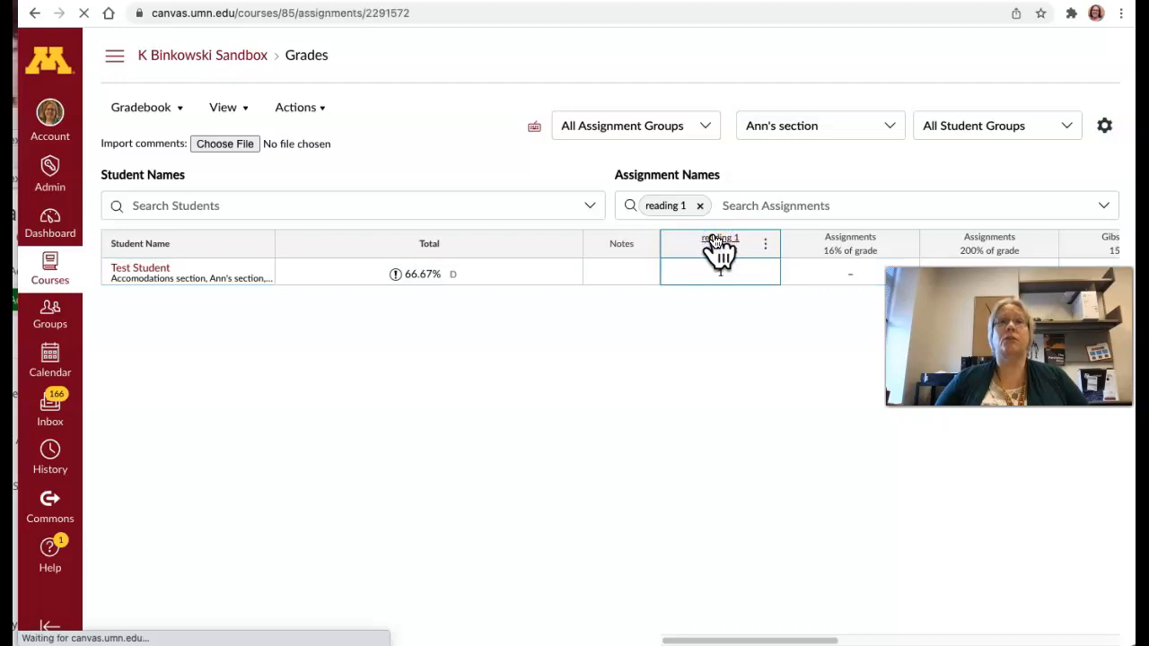